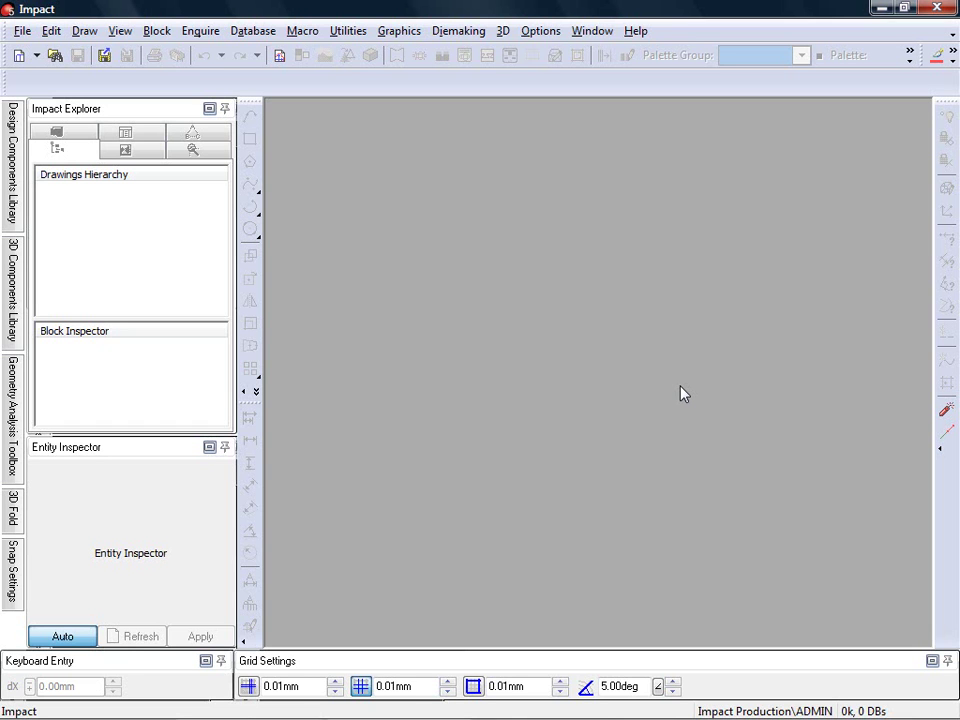
Step: Create a new design from the Counterpack (Integral Header) standard in the Display library's Counter Top Units
key("ctrl+shift+n")
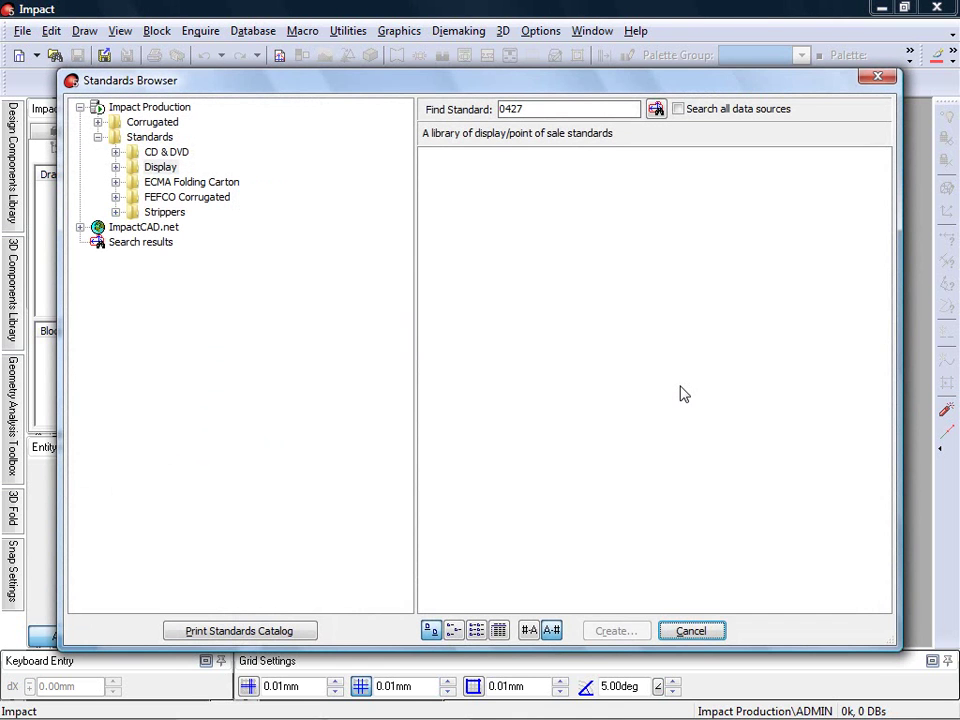
left_click(117, 168)
left_click(200, 182)
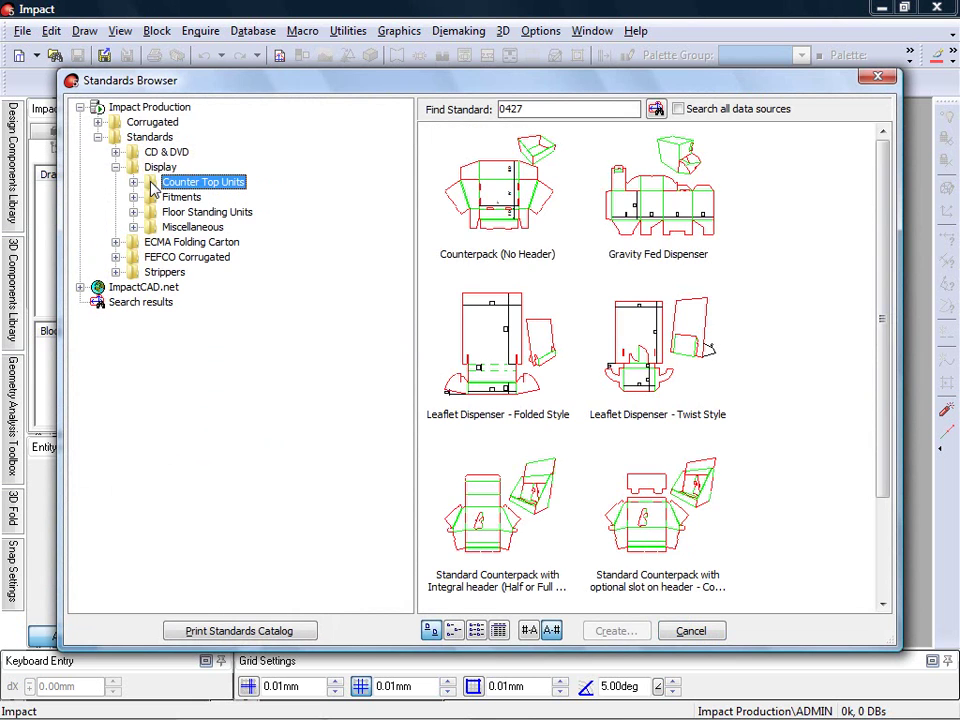
left_click(487, 507)
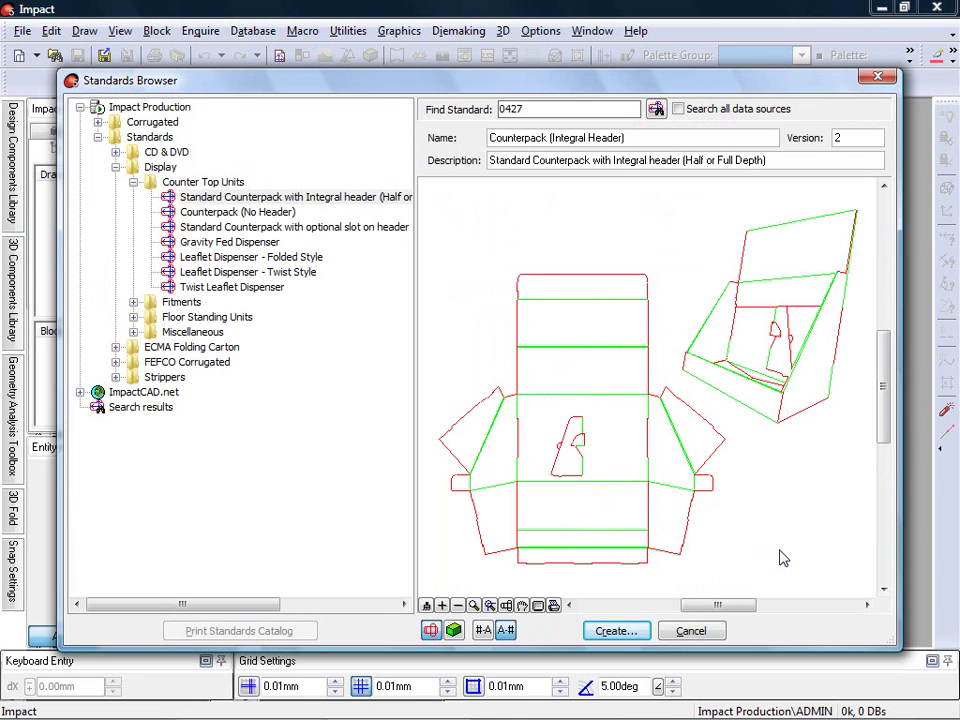
left_click(638, 628)
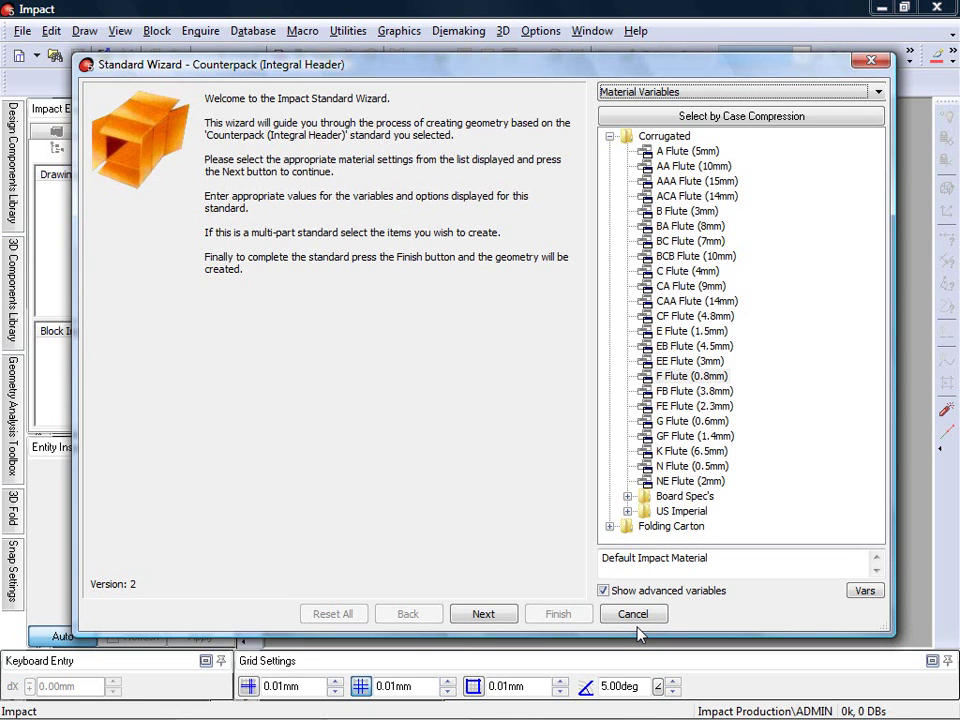
Step: Choose B Flute (3mm) as the board material and Full Depth Display Header as the pack style
left_click(687, 211)
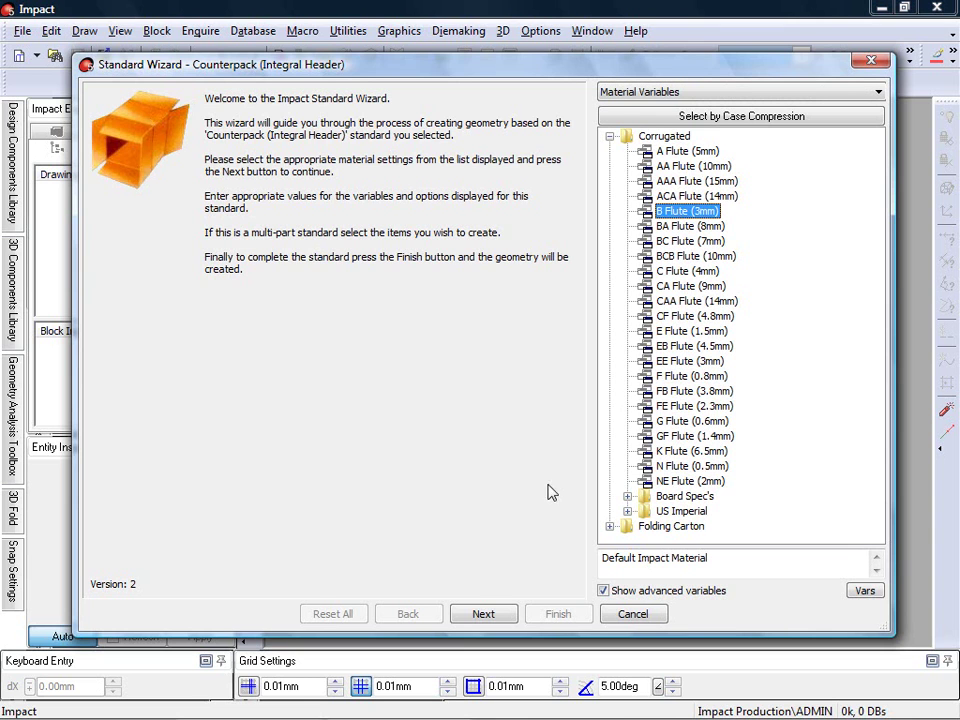
left_click(508, 614)
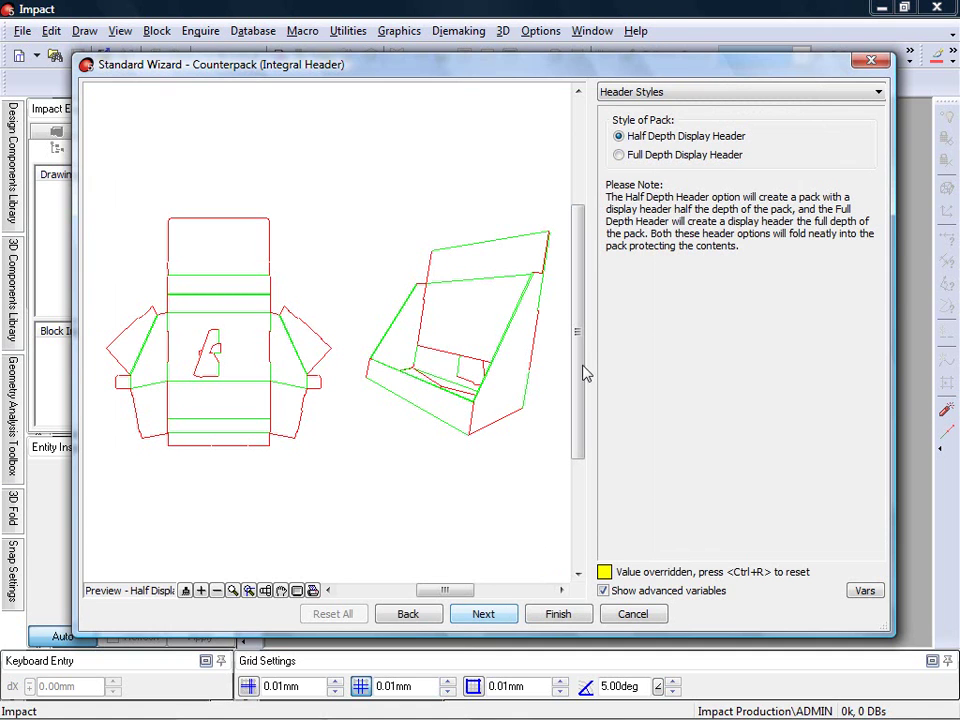
left_click(624, 155)
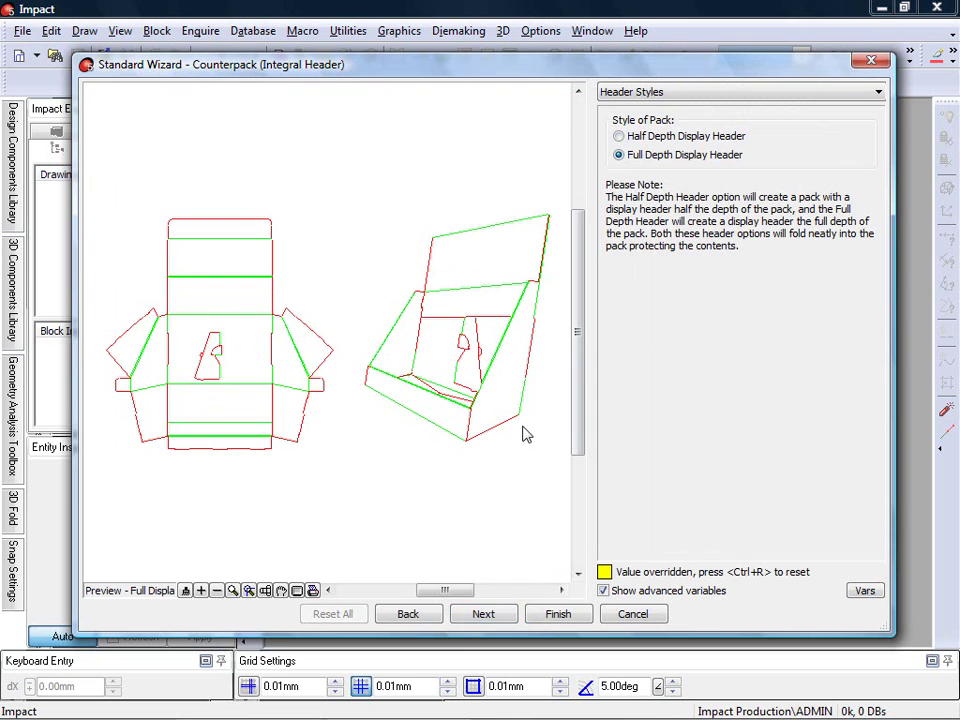
left_click(500, 614)
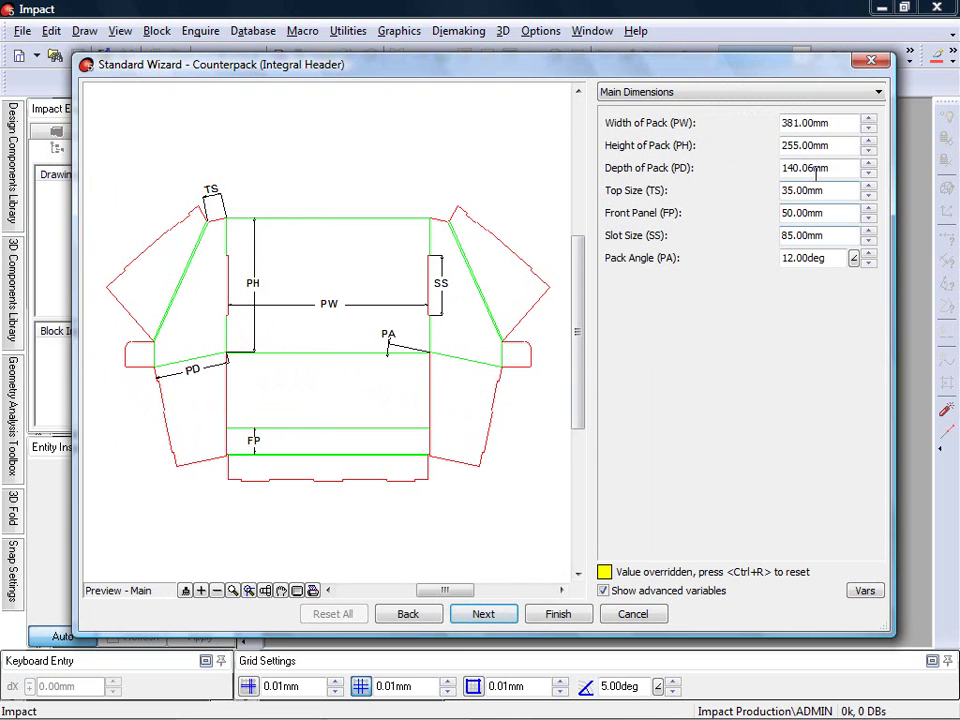
Step: Set the pack's main dimensions to 400 mm width, 275 mm height and 175 mm depth
double_click(820, 123)
type("400")
key("Tab")
type("275")
key("Tab")
type("175")
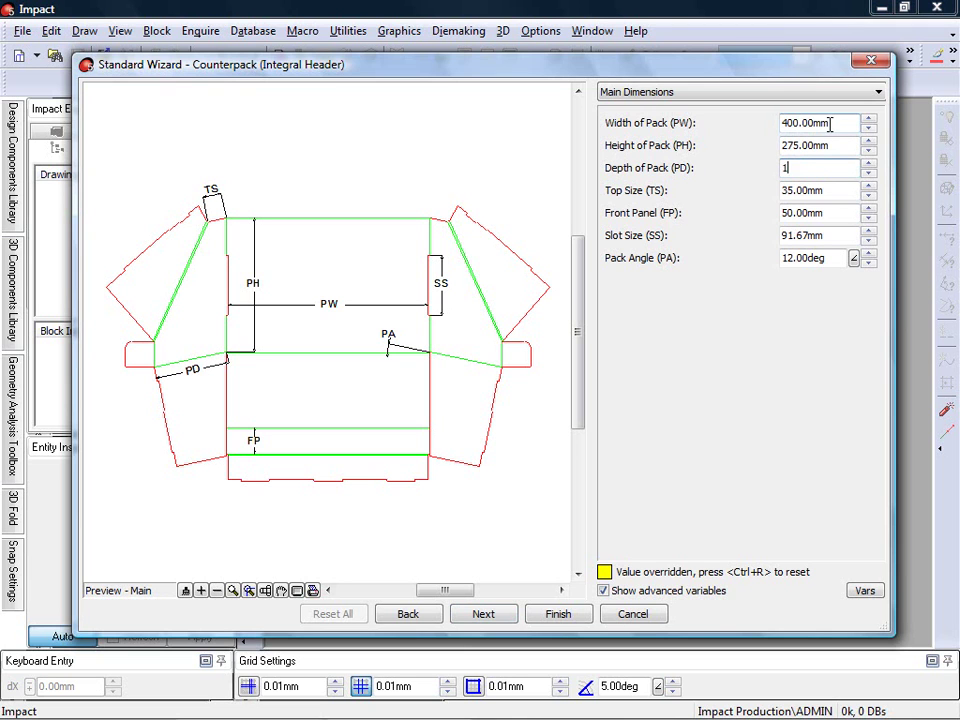
key("Tab")
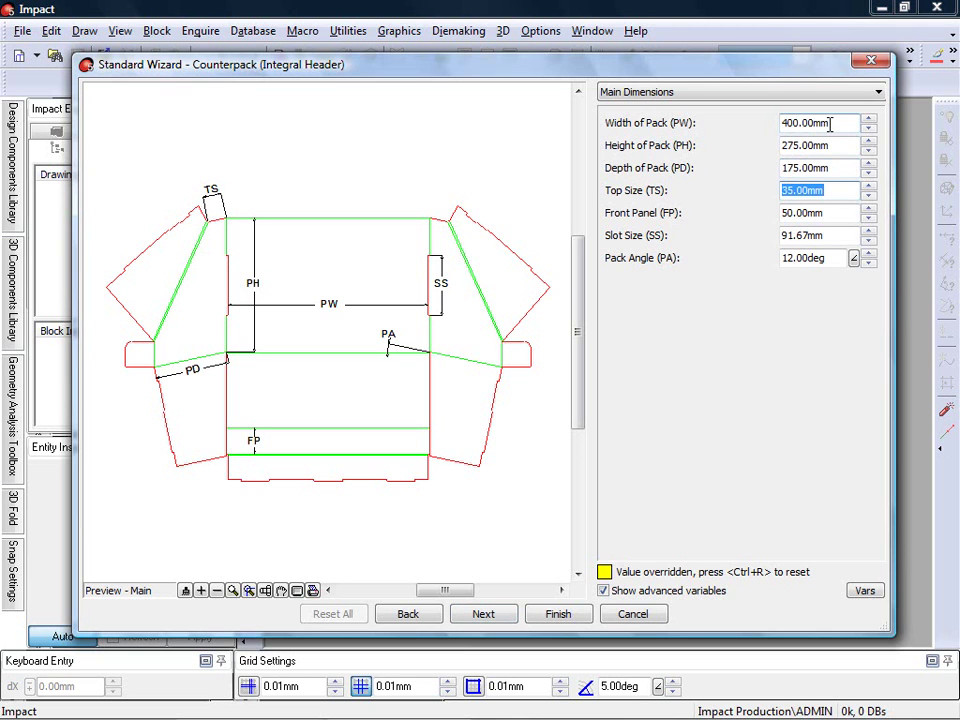
Step: Generate the counterpack with the remaining settings at their defaults and hide its Dimension palette
left_click(484, 614)
left_click(503, 615)
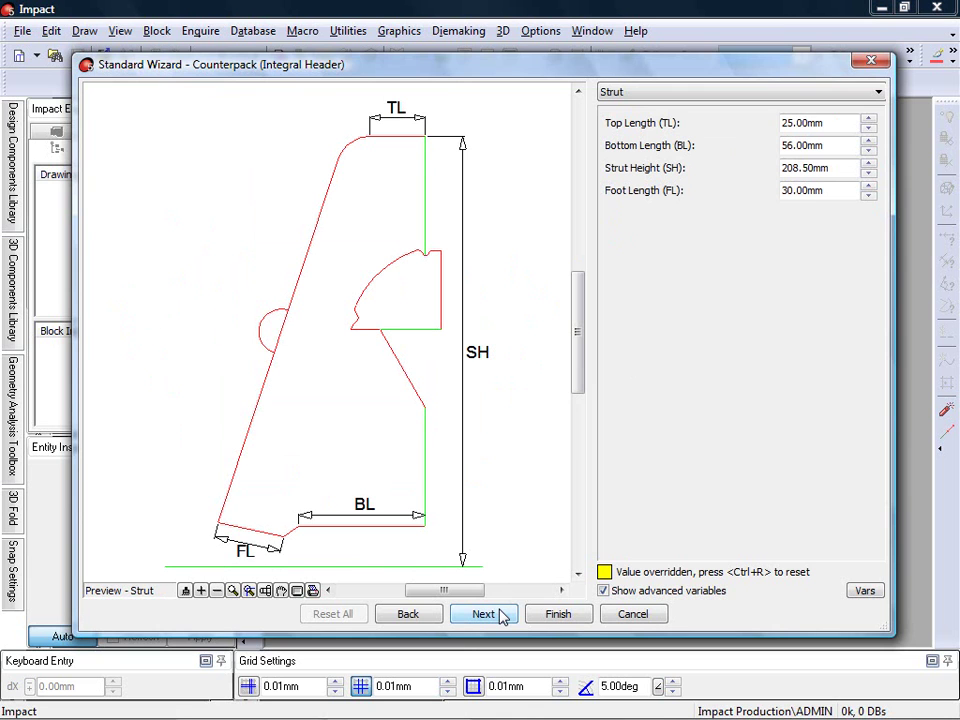
left_click(534, 614)
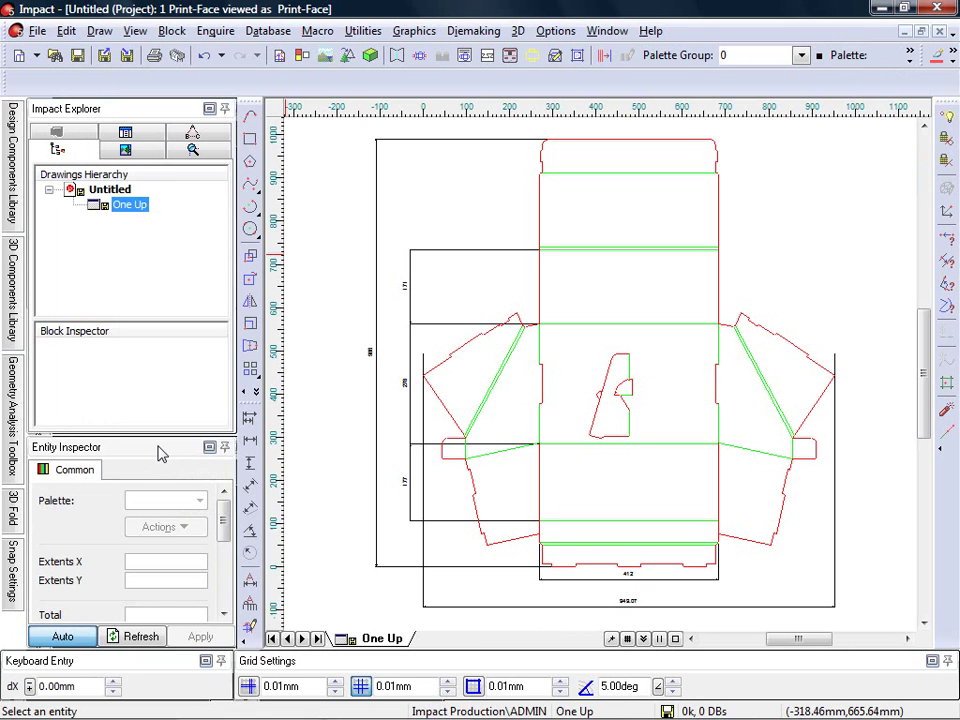
left_click(193, 149)
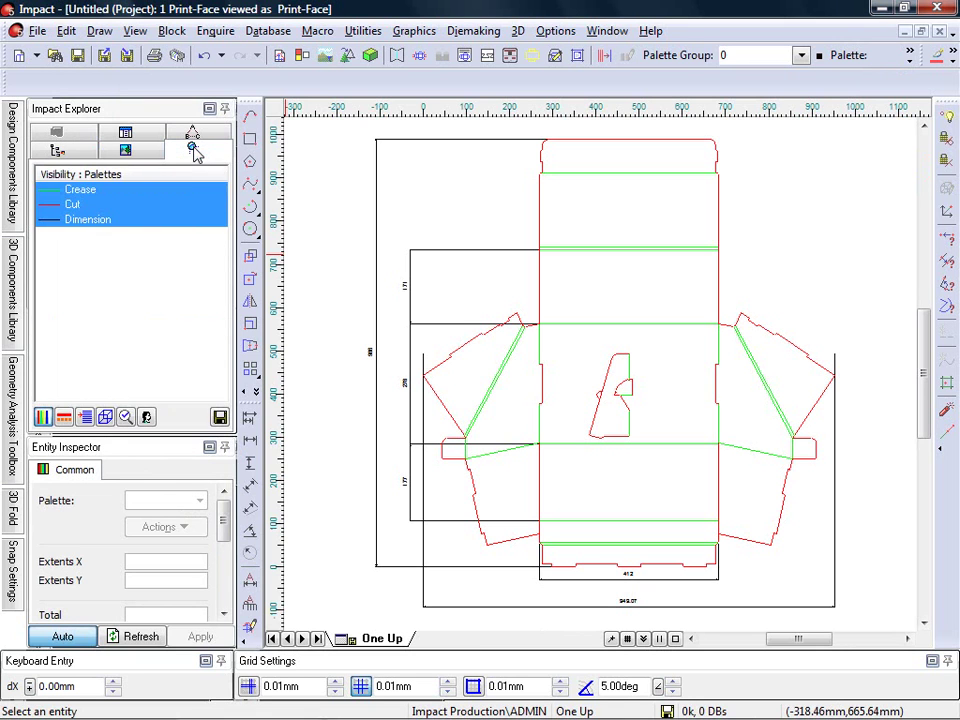
left_click(158, 220)
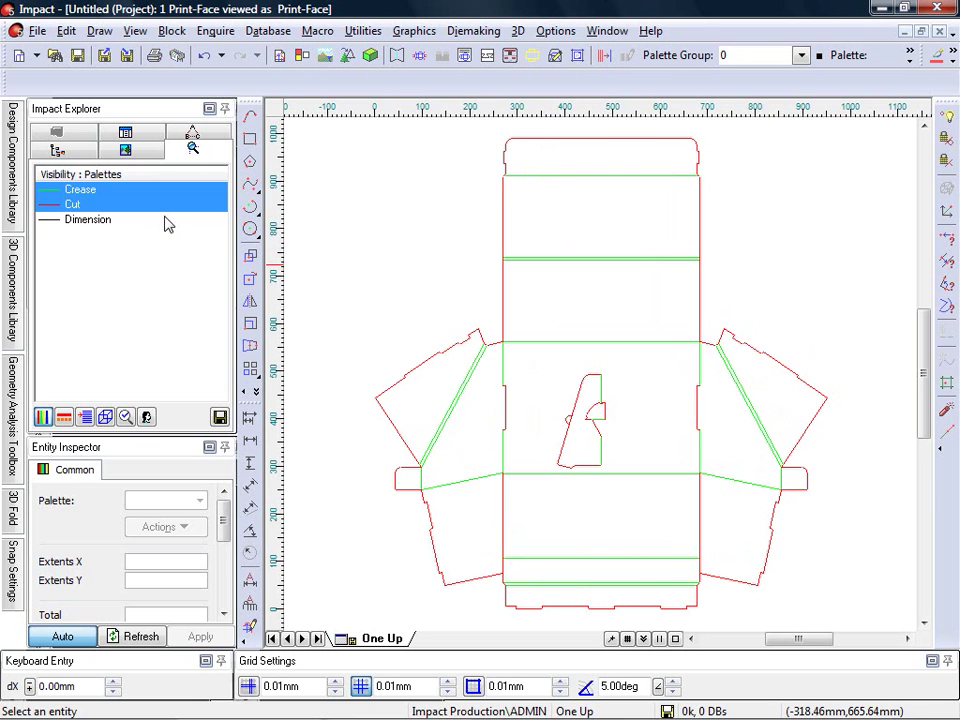
Step: Place Ratatouille Recipe Books (Low Res).png as a linked image on the visible side of the blank, using its cut outline as the area
left_click(604, 56)
left_click(600, 135)
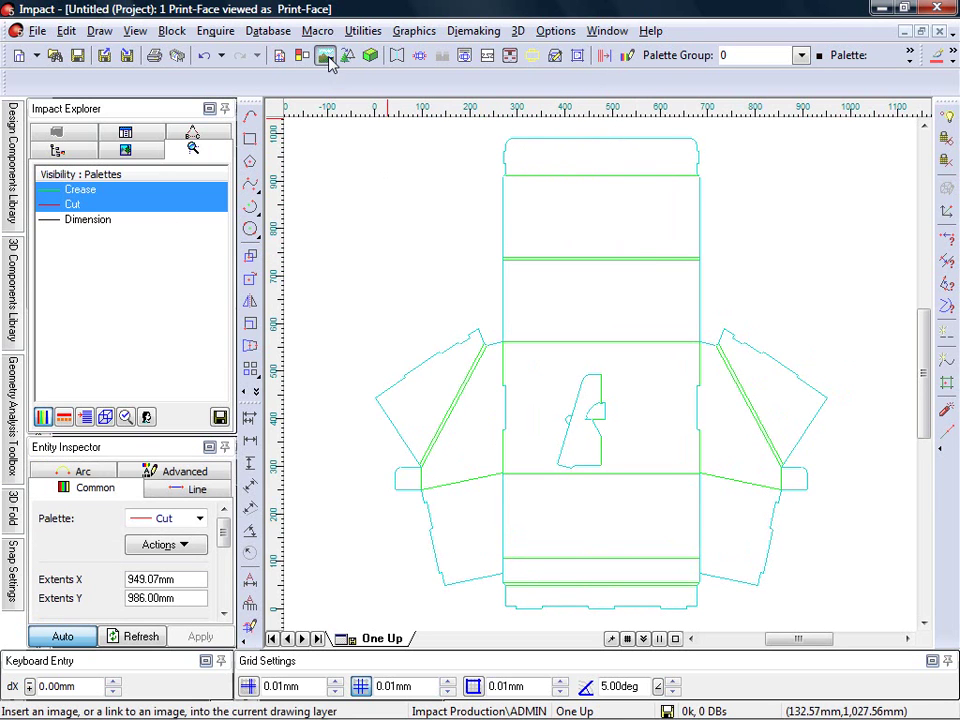
left_click(326, 57)
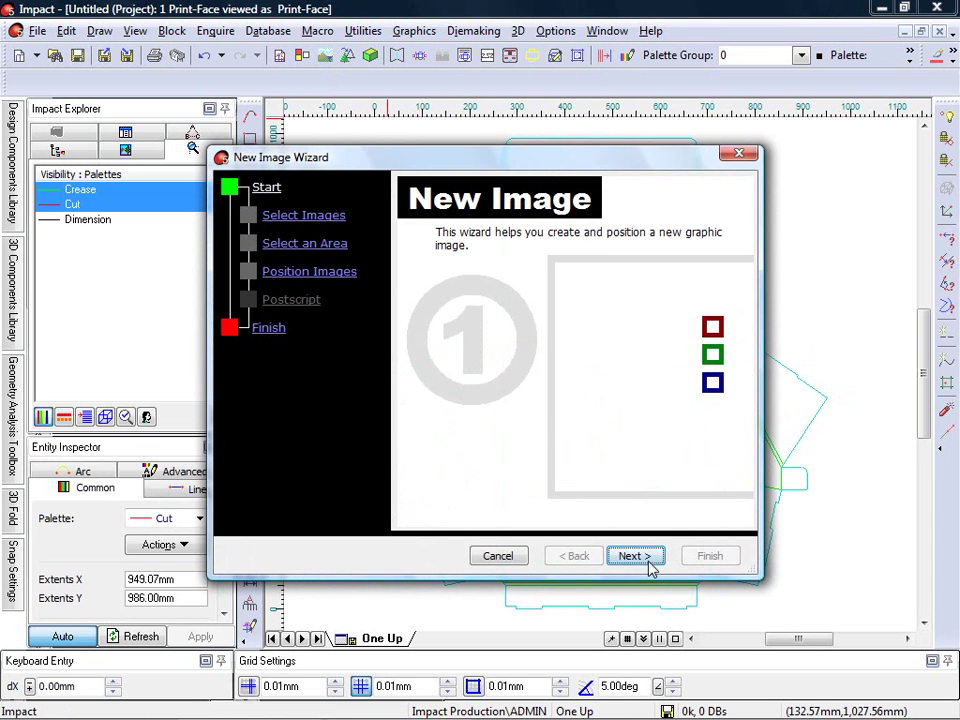
left_click(636, 556)
left_click(503, 507)
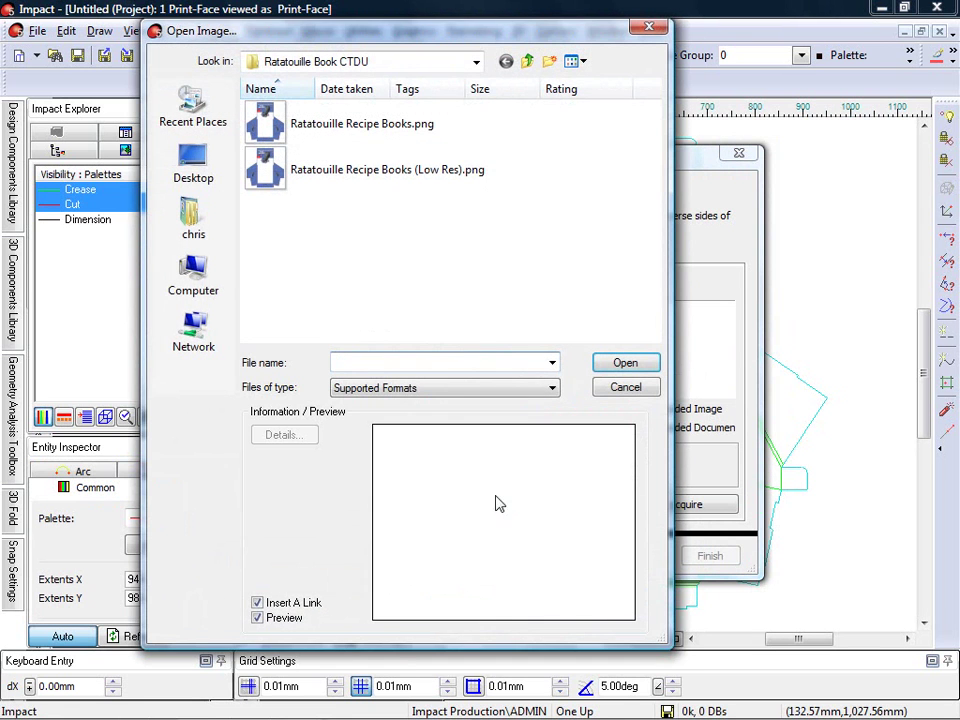
left_click(272, 170)
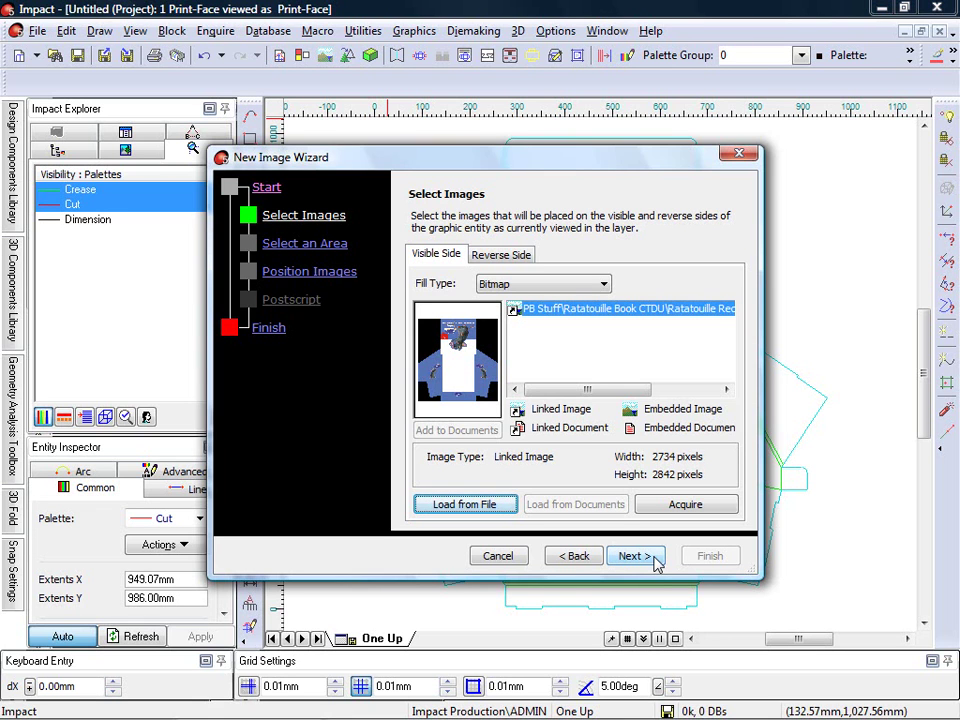
left_click(655, 560)
left_click(654, 560)
left_click(654, 561)
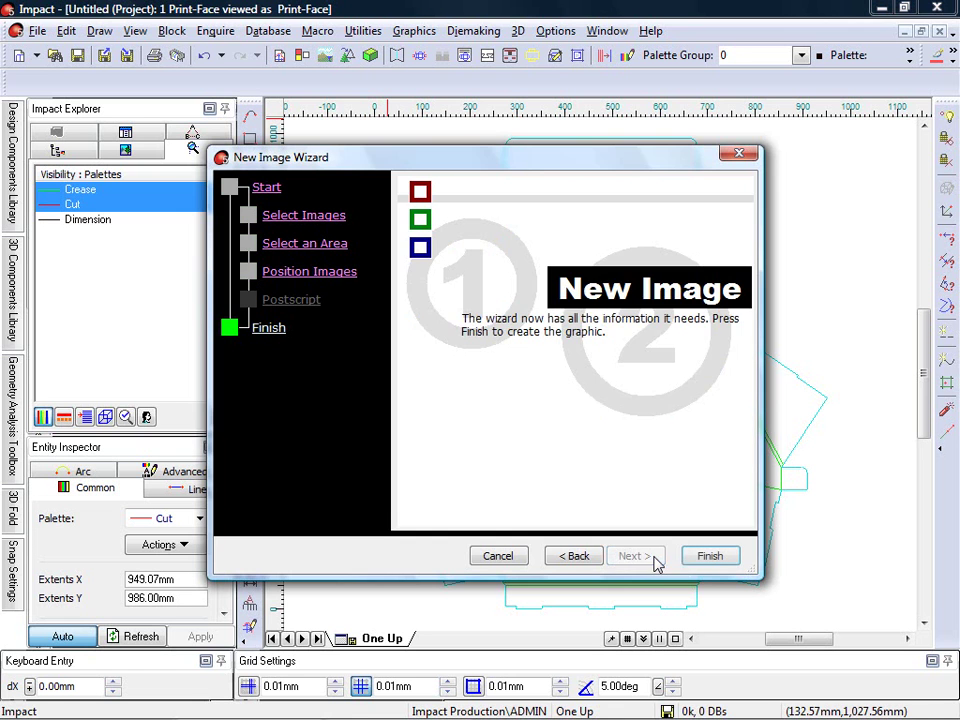
left_click(708, 557)
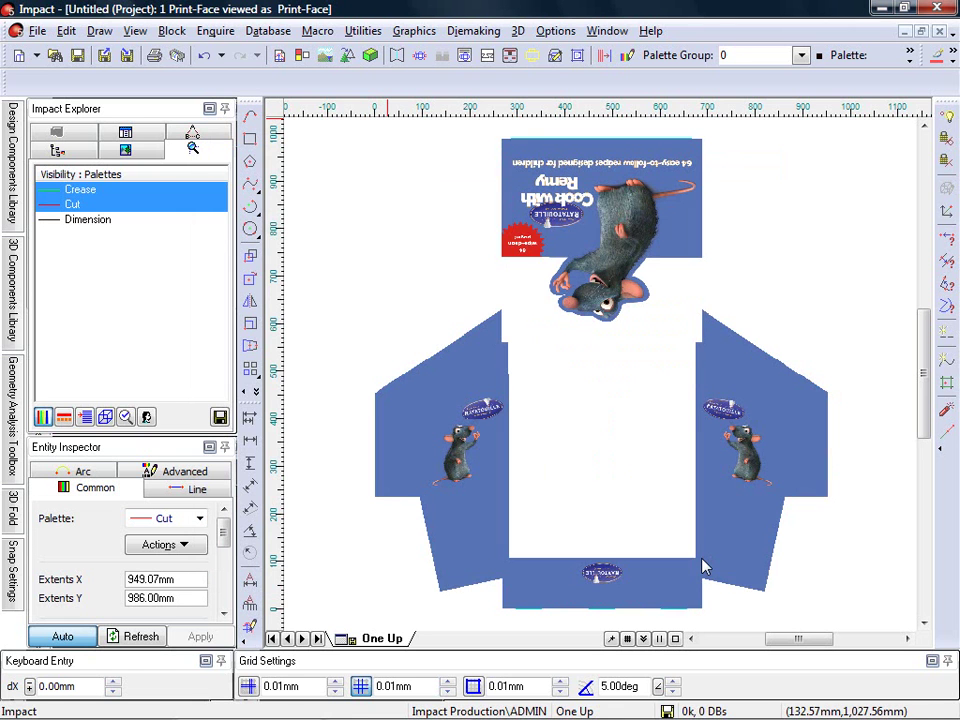
left_click(814, 581)
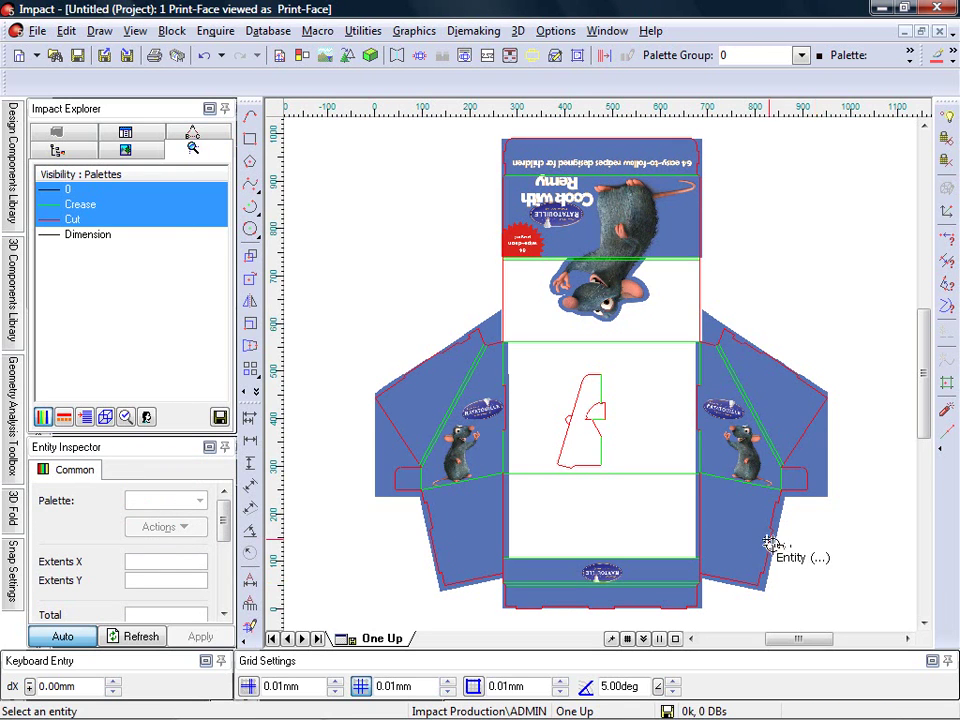
Step: Fold the printed blank into a new 3D layer, using the panel below the strut as the base, and inspect its back
left_click(370, 55)
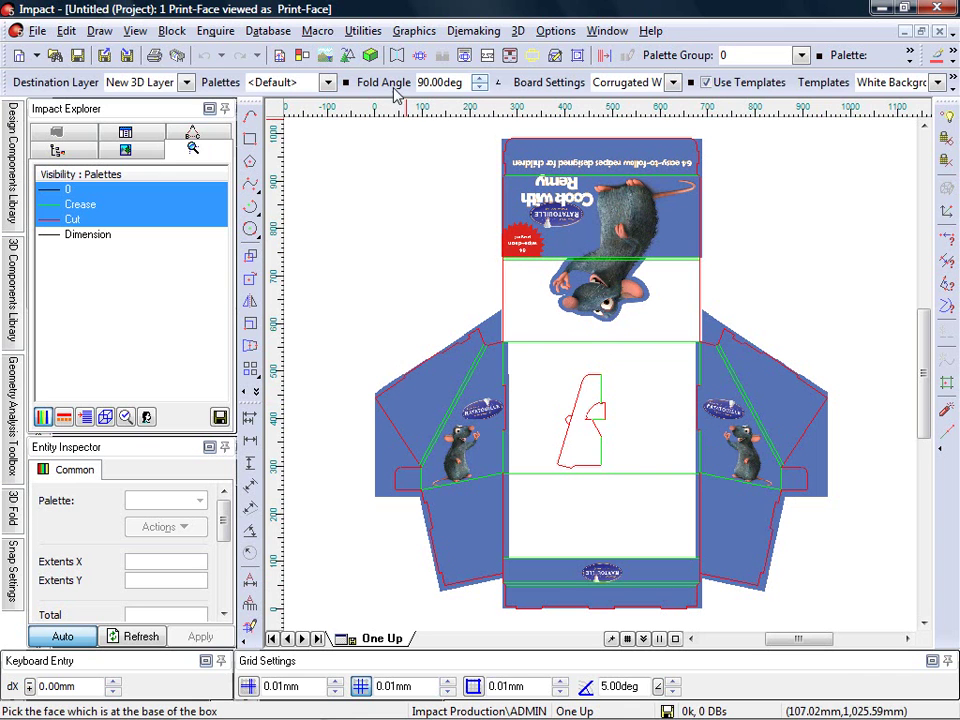
left_click(680, 552)
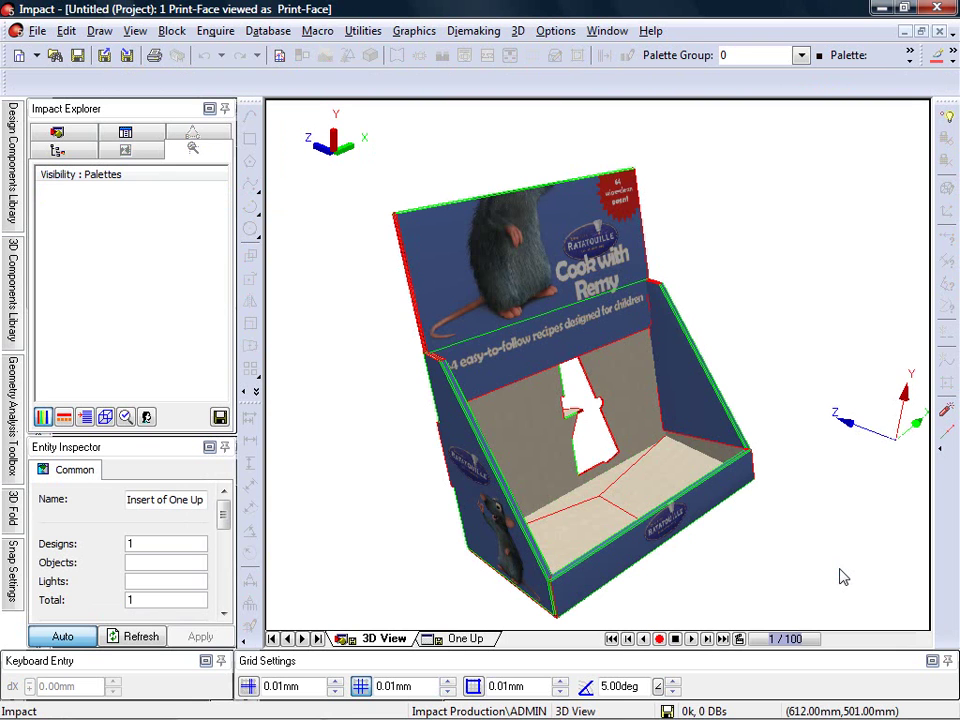
key("m")
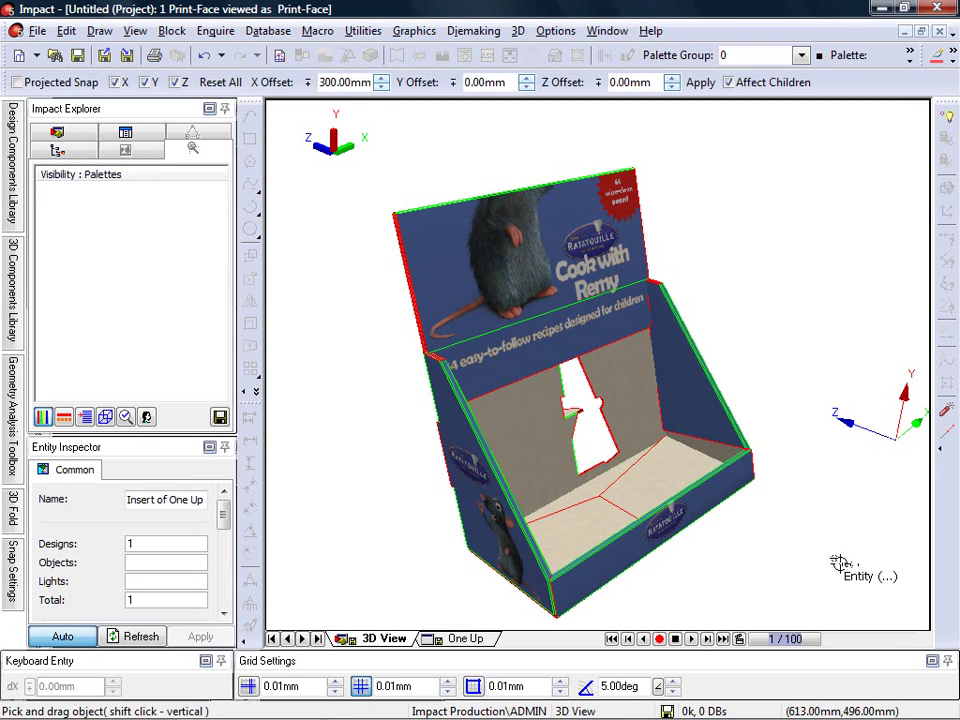
left_click(840, 564)
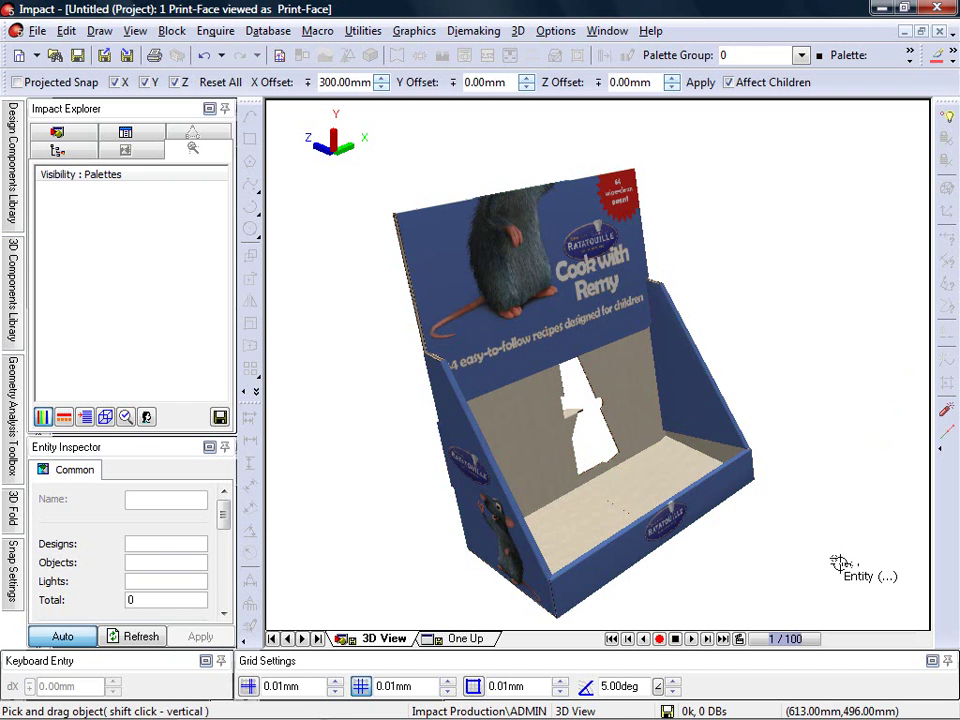
key("r")
left_click_drag(840, 564, 418, 540)
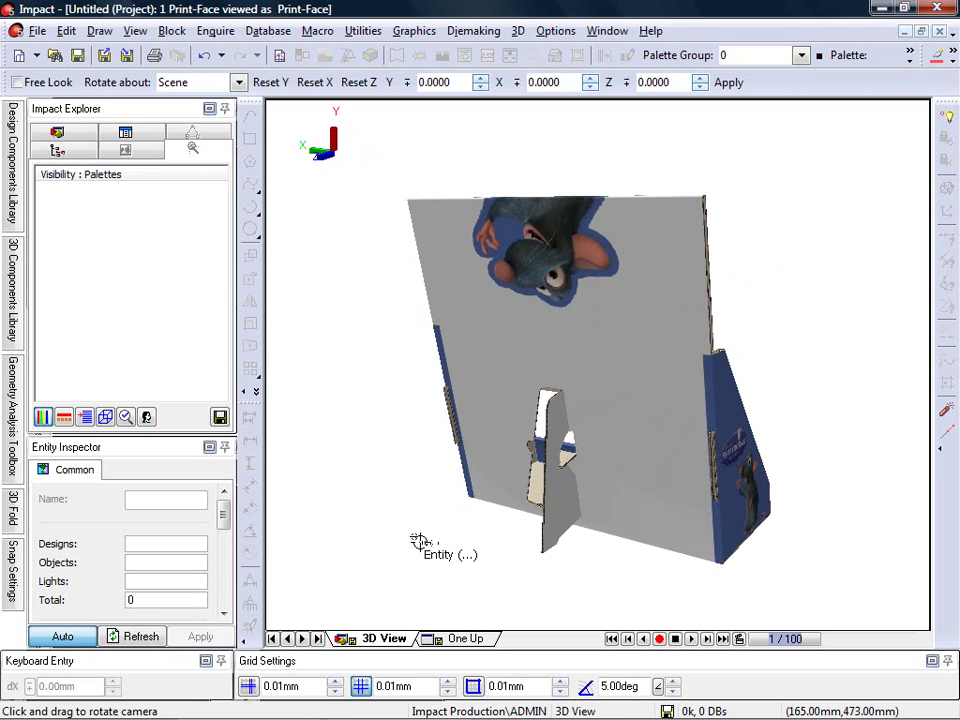
Step: Start a raster-to-vector conversion of the linked image in the One Up drawing, using the Photo Conversion settings
left_click(481, 637)
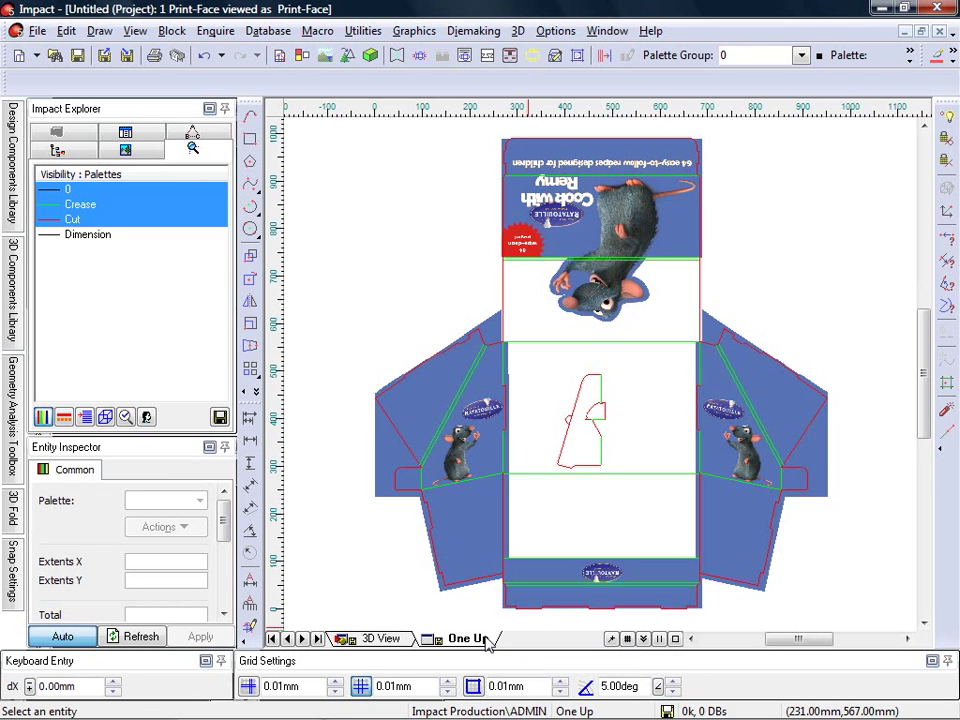
key("z")
left_click(546, 237)
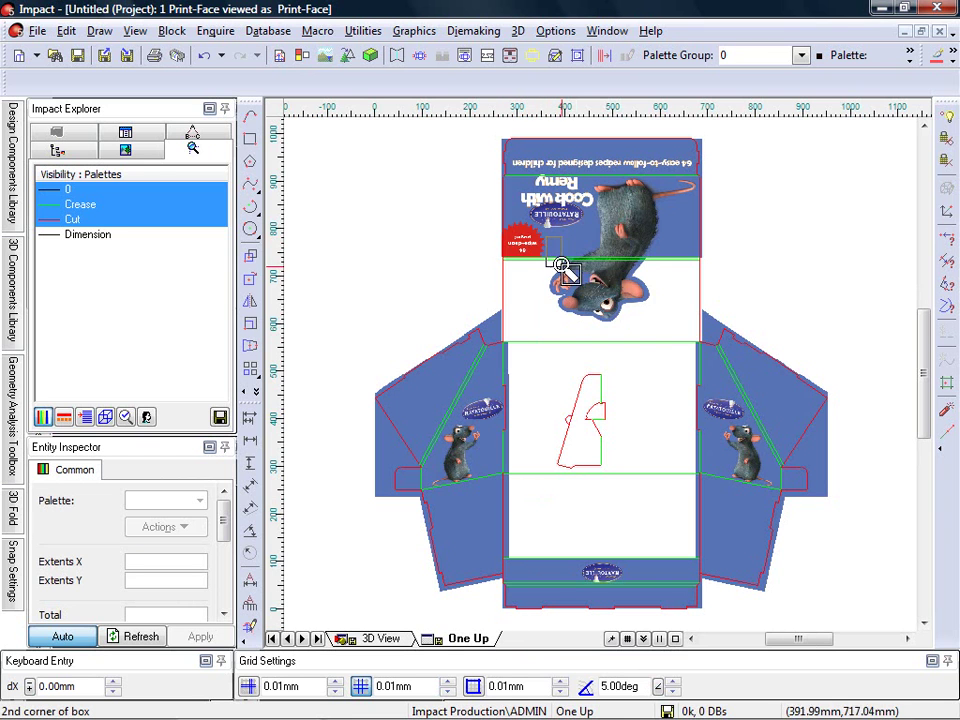
left_click(658, 334)
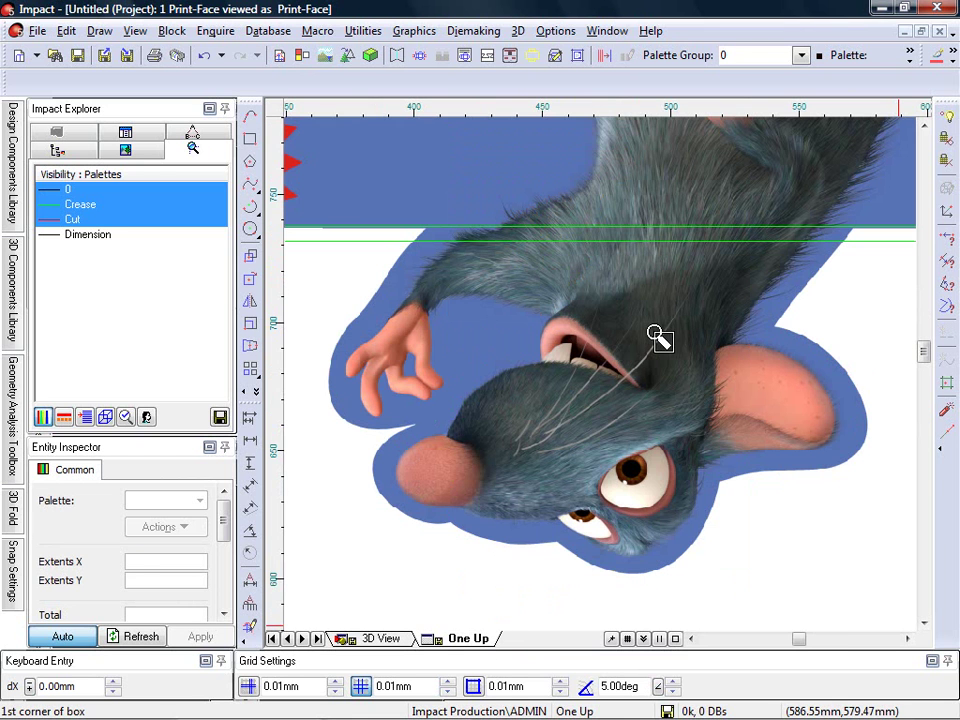
left_click(348, 56)
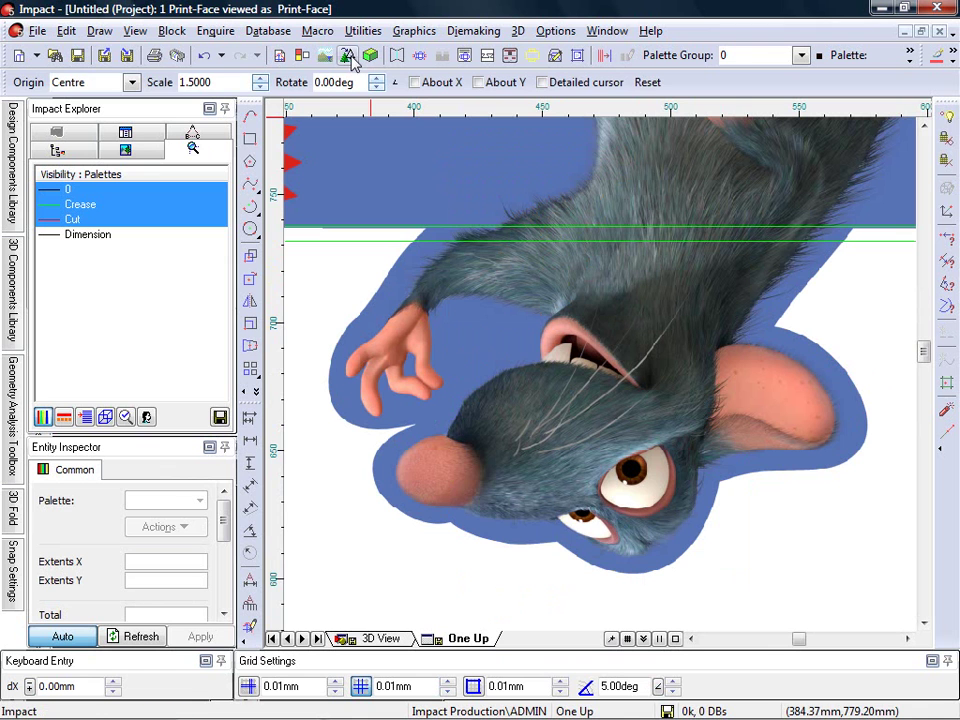
left_click(685, 505)
left_click(718, 564)
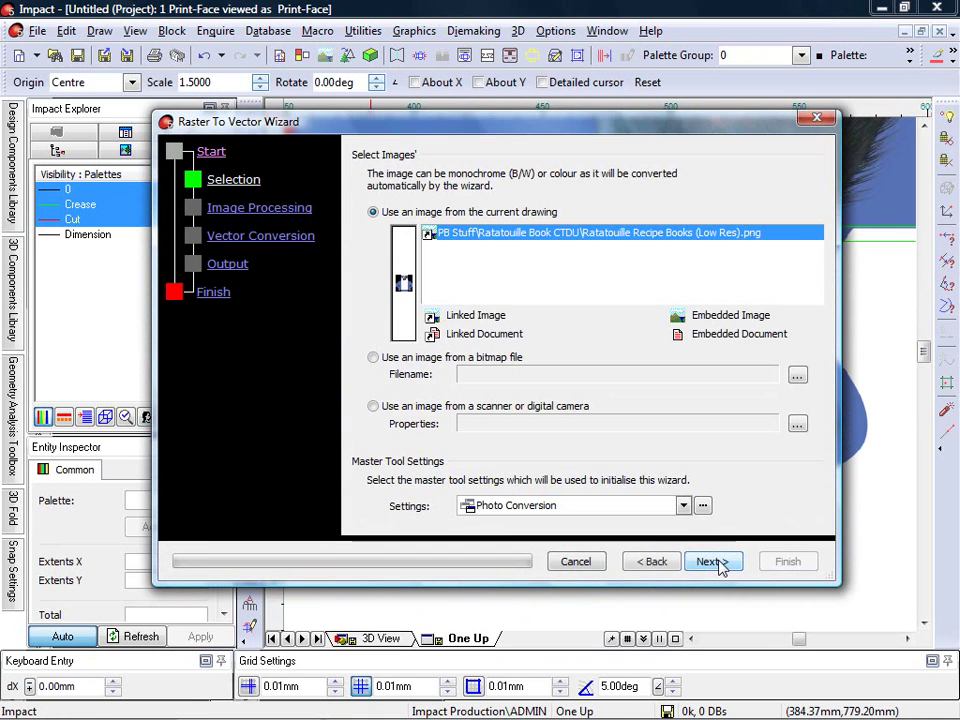
left_click(707, 562)
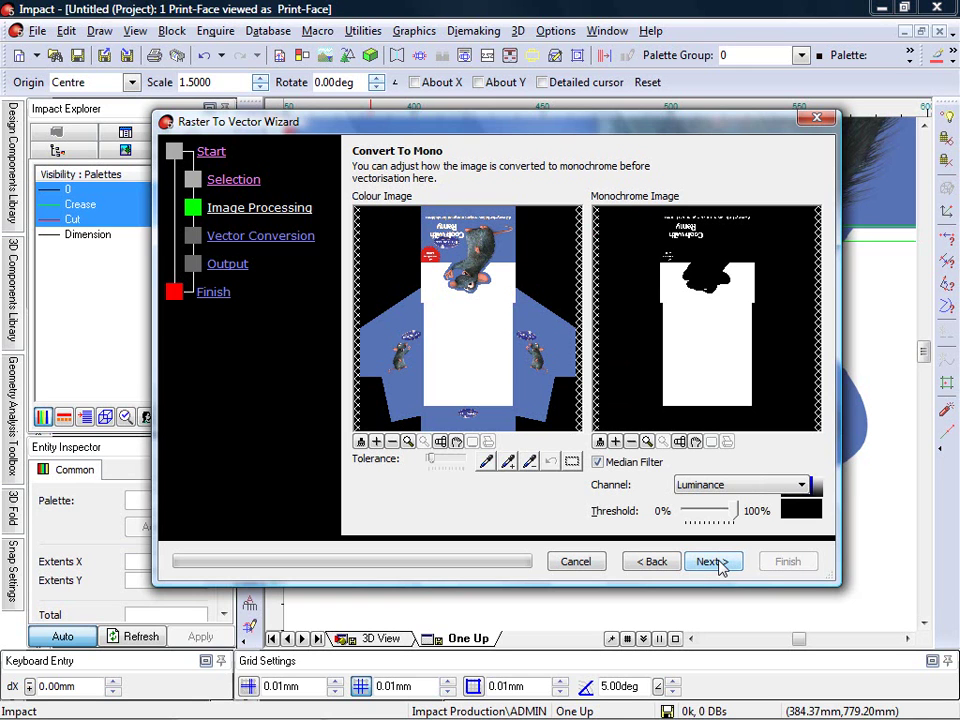
Step: Restrict the image area being vectorised to a rectangle around the rat's head below the header crease
left_click(572, 461)
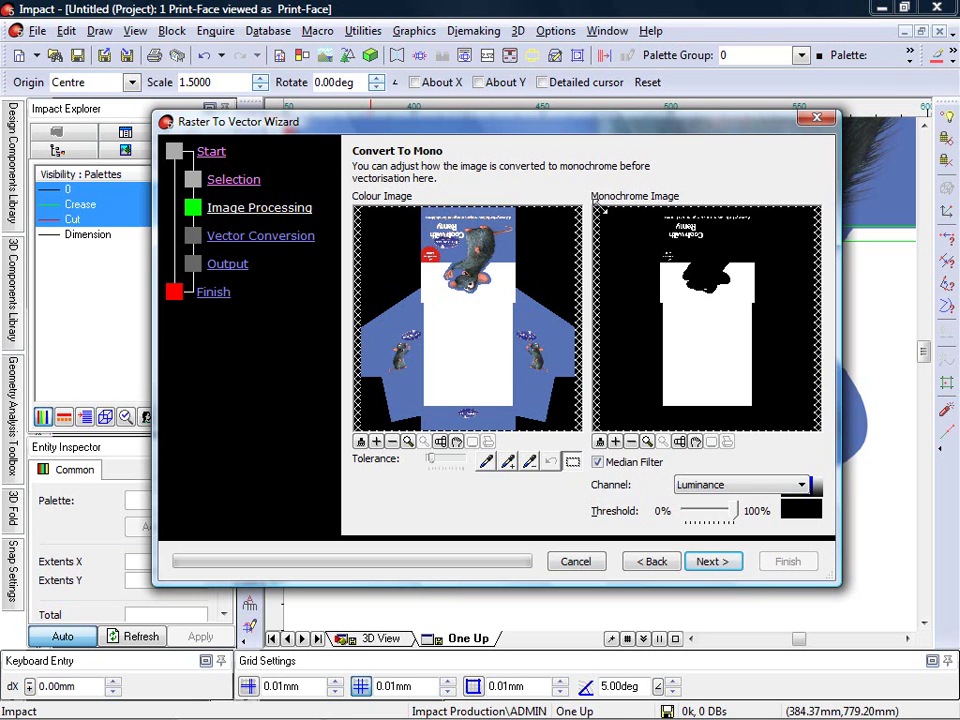
left_click_drag(600, 238, 680, 257)
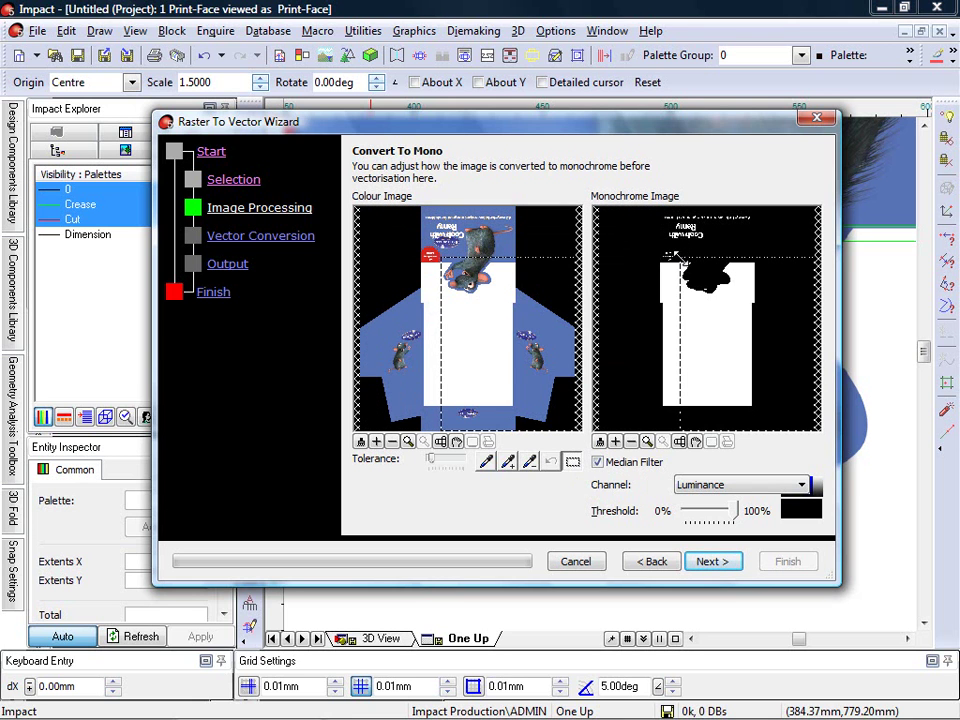
left_click_drag(810, 425, 737, 303)
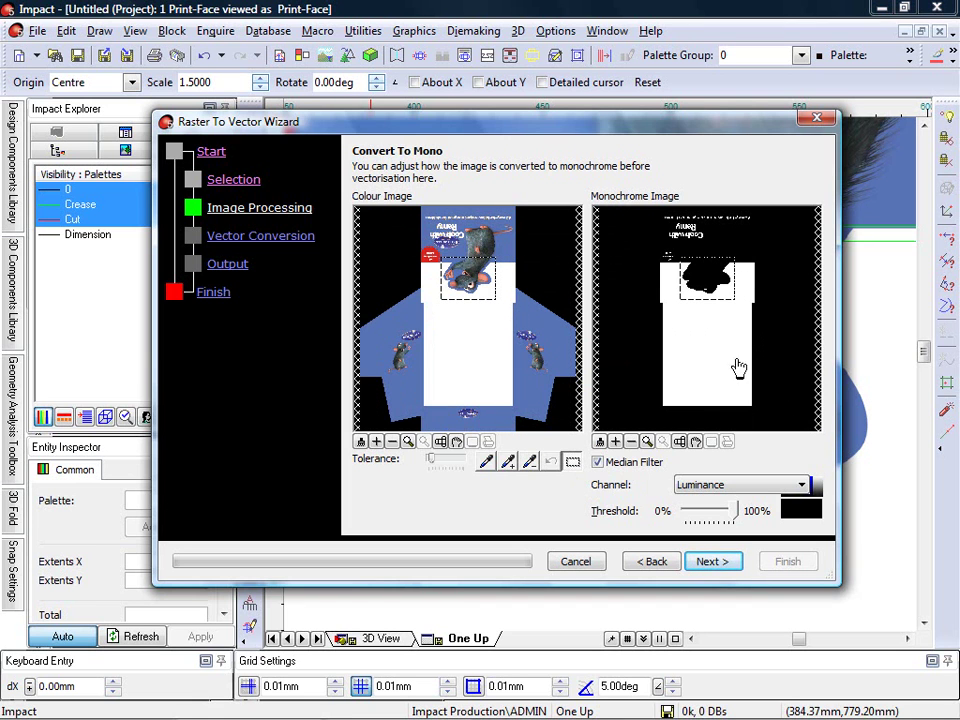
Step: Complete the raster-to-vector conversion using outline detection, a 2-pixel tolerance and smooth Bezier curves
left_click(712, 562)
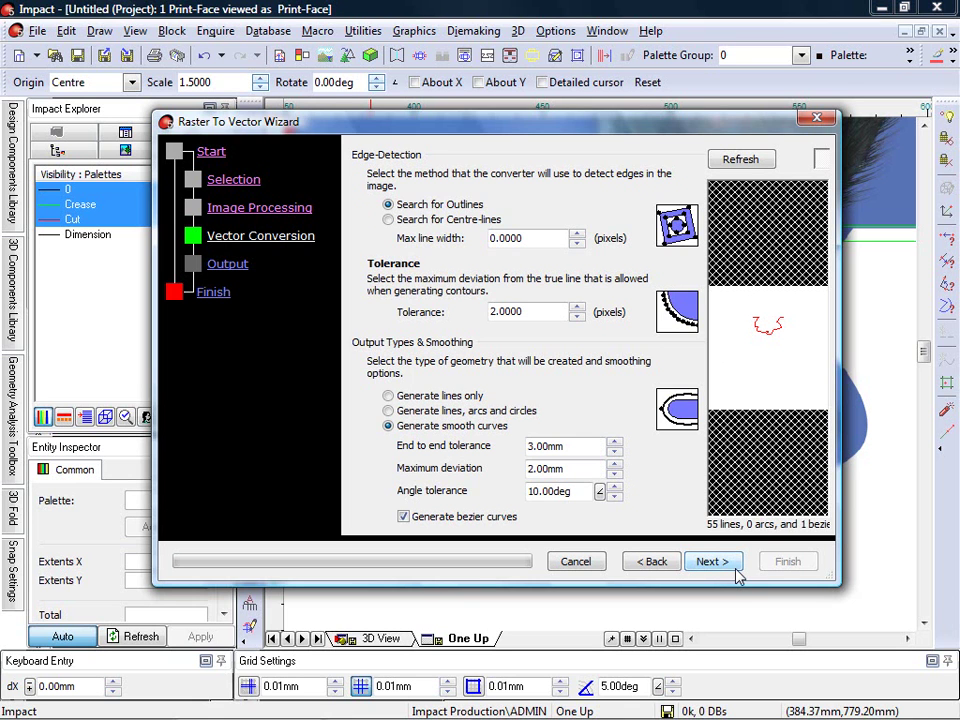
left_click(735, 569)
left_click(734, 568)
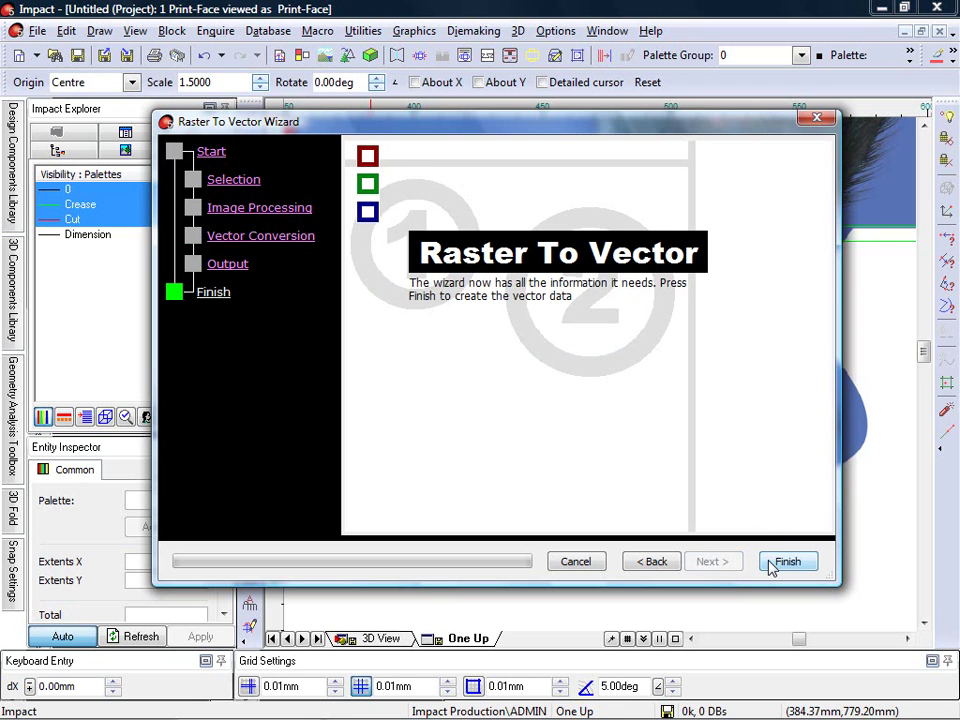
left_click(771, 565)
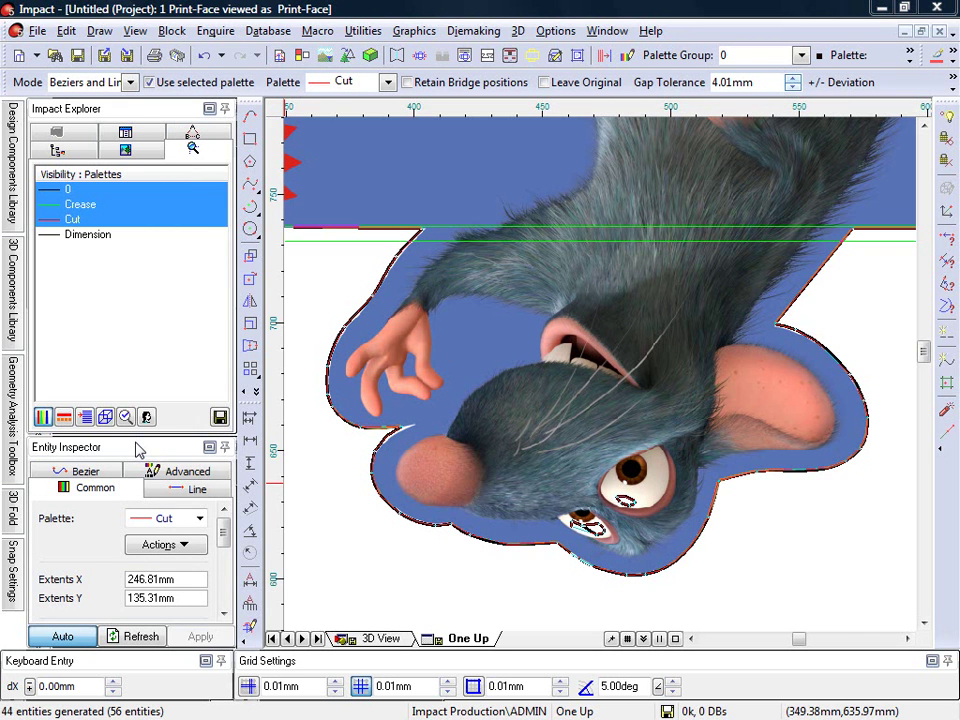
Step: Hide the graphics in the One Up drawing and leave the Tidy/Smooth tool
left_click(128, 418)
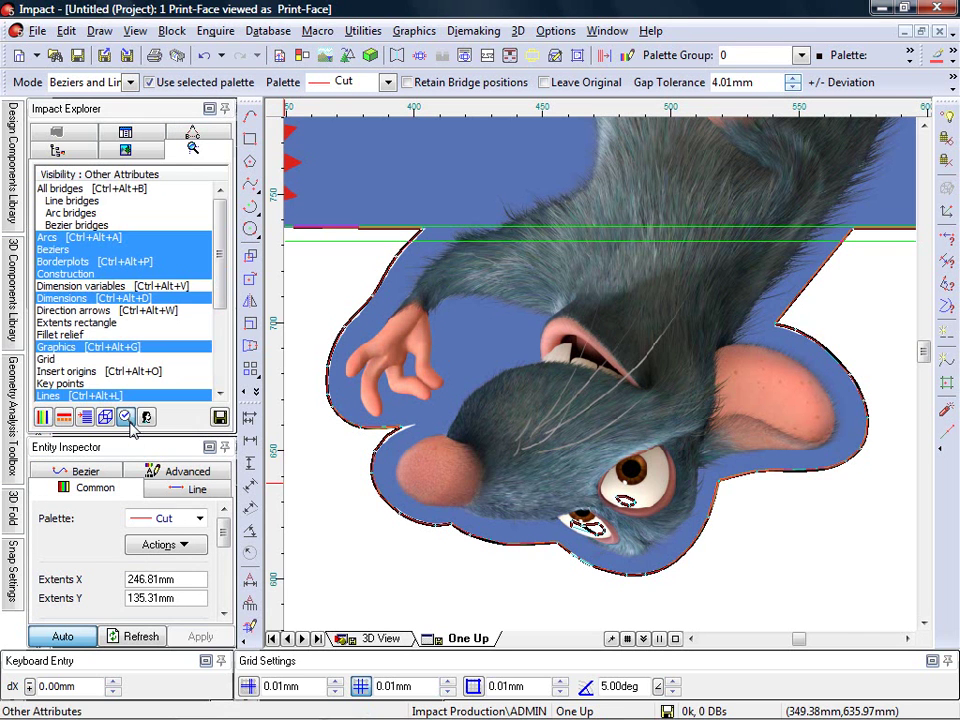
left_click(129, 350)
key("Escape")
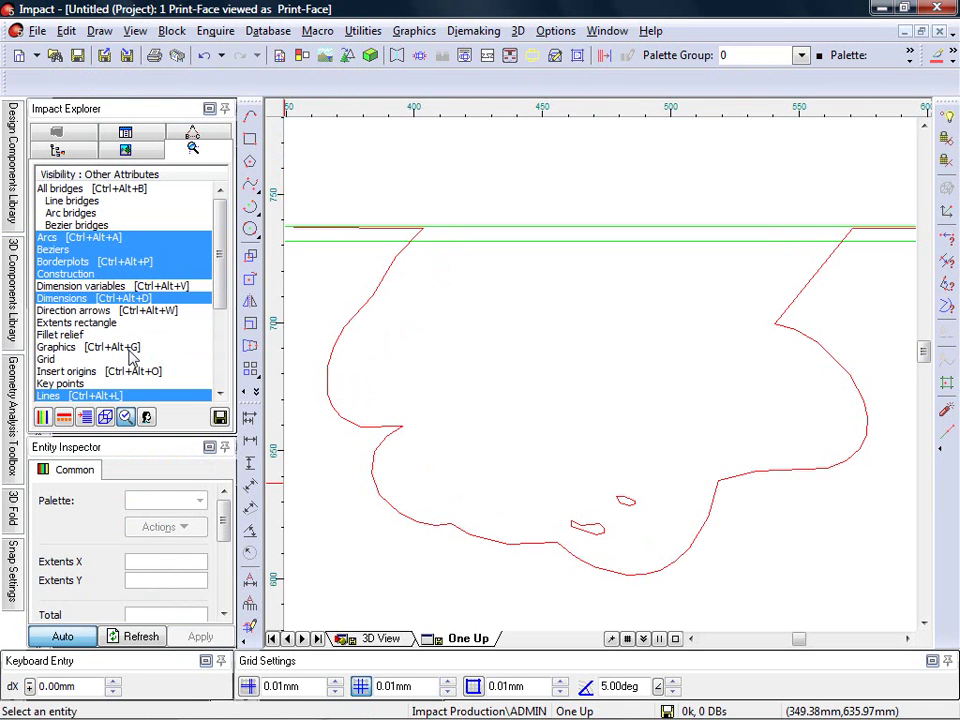
Step: Delete the traced eye outlines and the two stray cut lines running along the upper crease
left_click(662, 465)
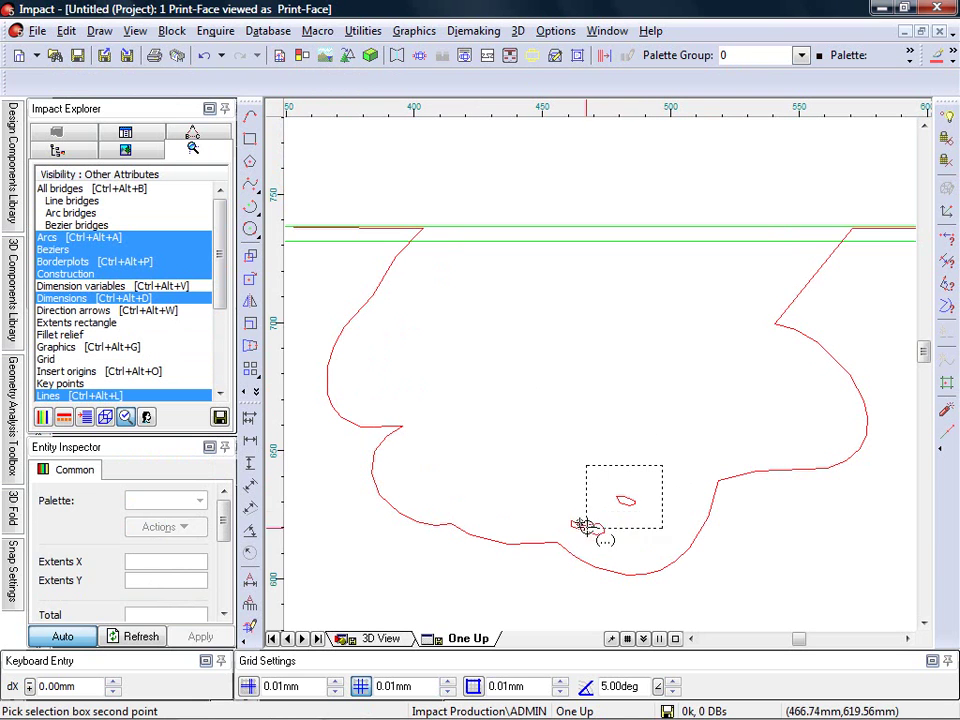
left_click(564, 550)
key("Escape")
left_click(380, 228)
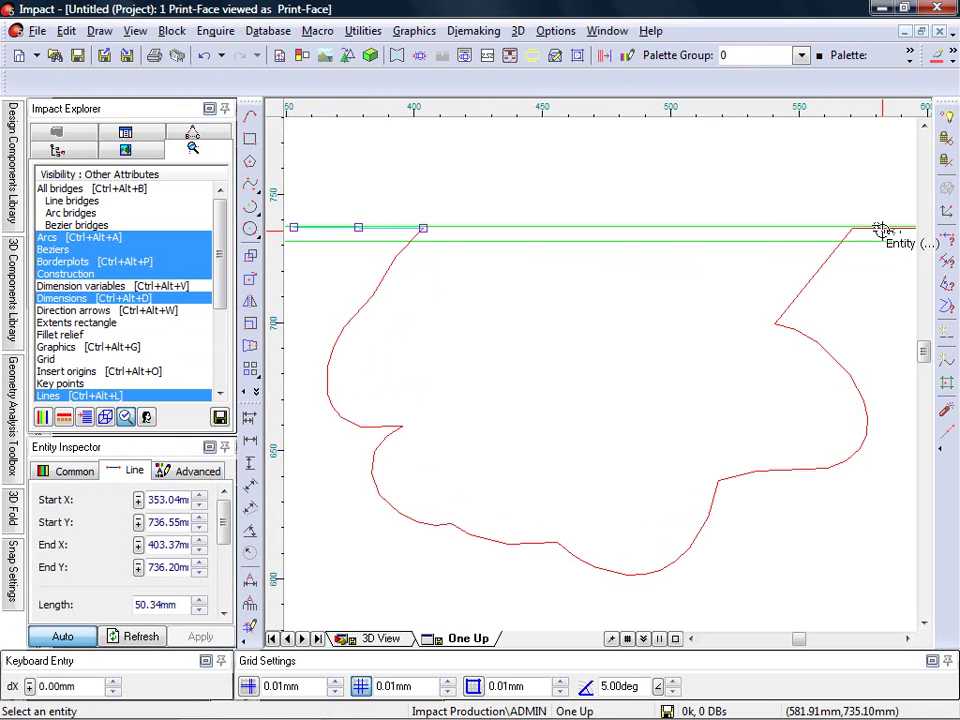
key("Escape")
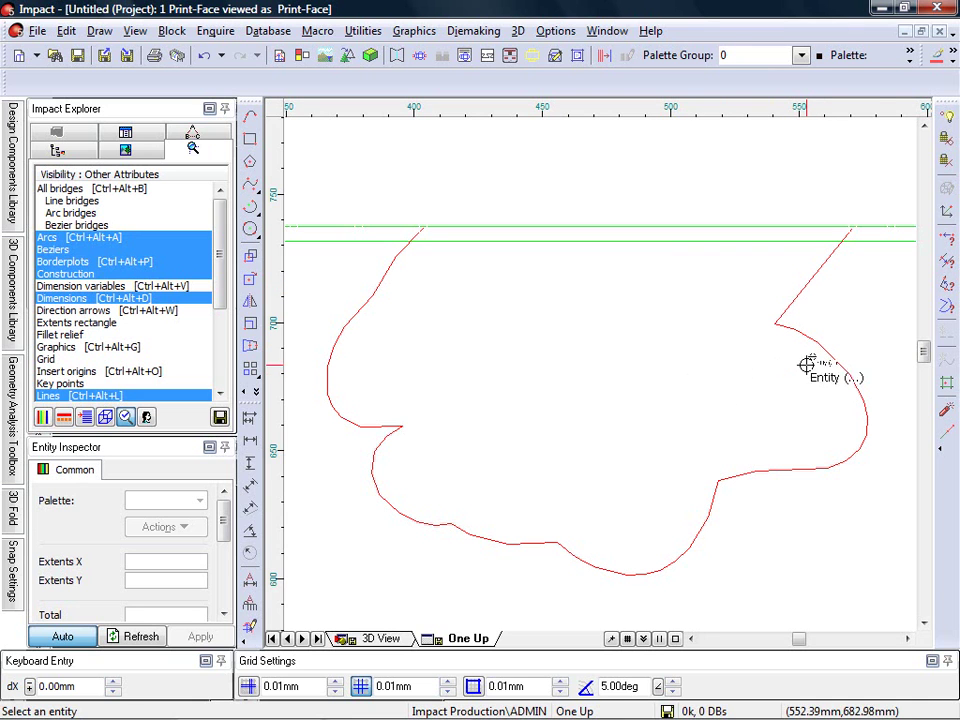
Step: Smooth the ear section of the head outline into Beziers and lines with Tidy/Smooth, using the Cut palette and 4.01 mm gap tolerance
left_click_drag(882, 310, 746, 497)
left_click(945, 364)
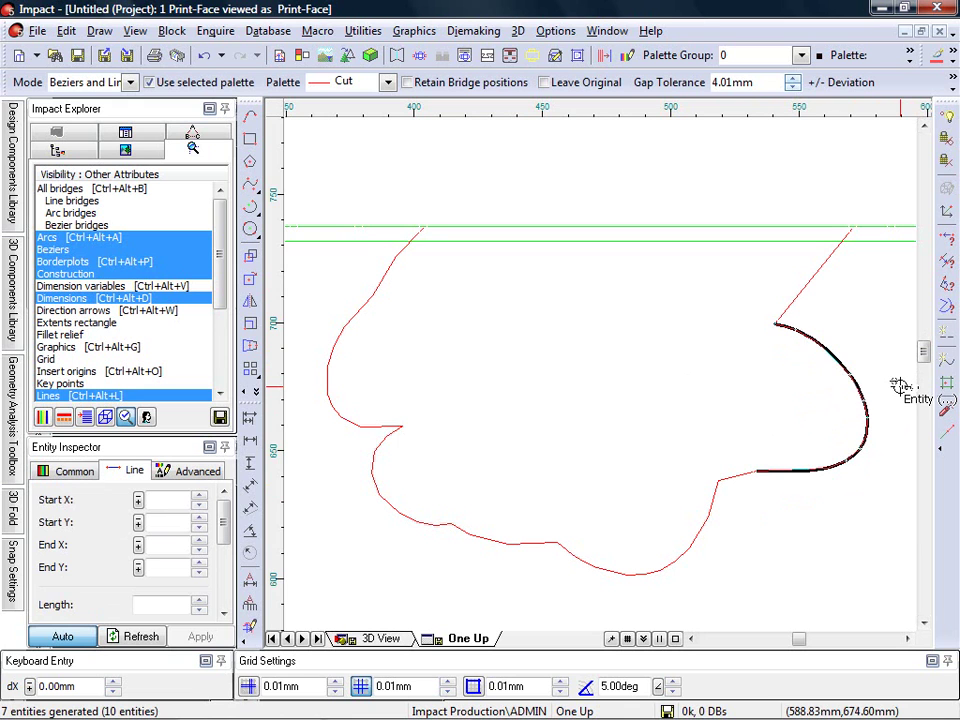
left_click(900, 386)
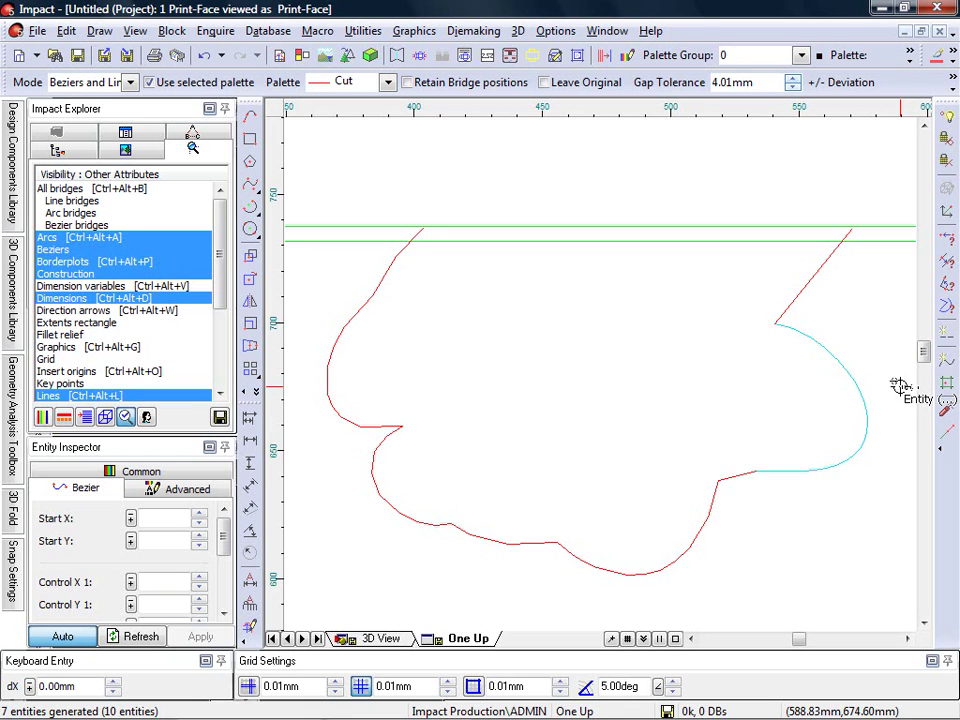
right_click(899, 386)
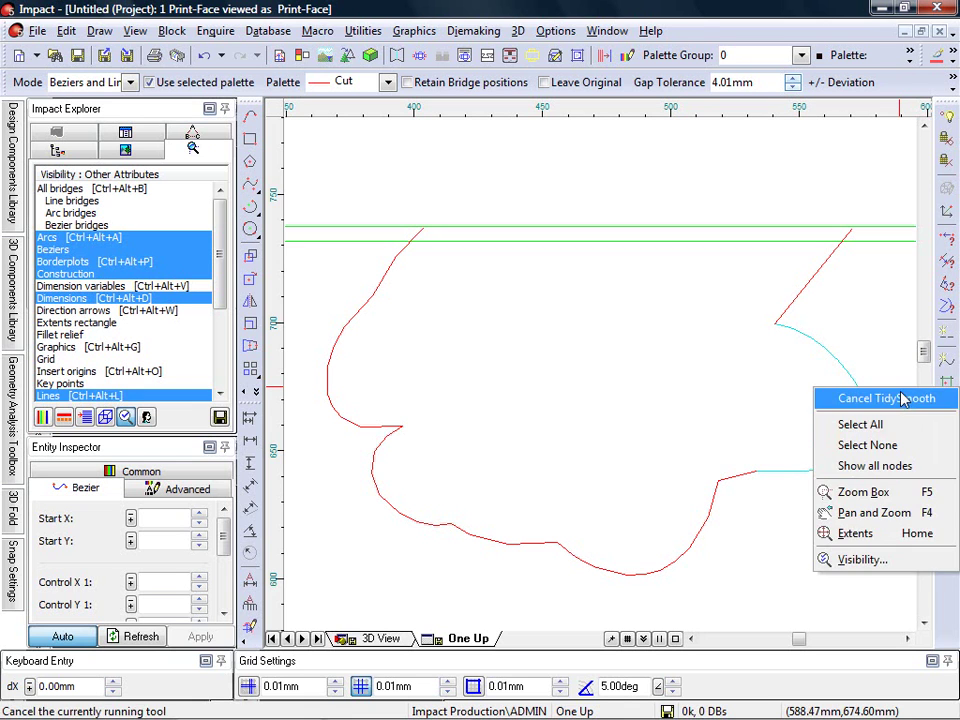
left_click(900, 396)
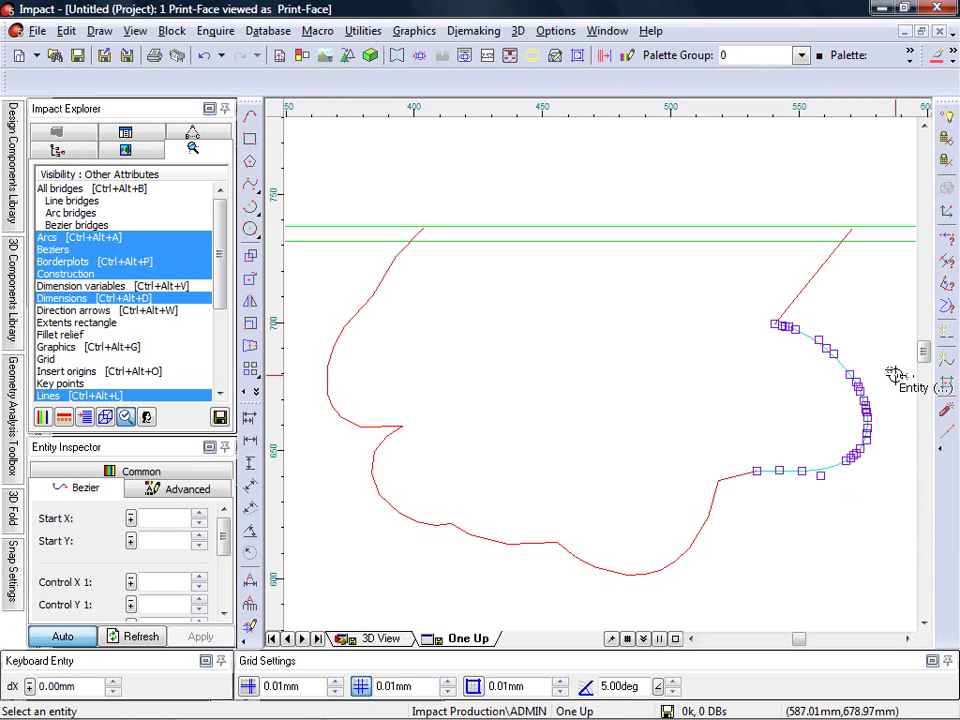
Step: Offset the entire head outline outward by 5 mm without keeping the original
left_click(890, 174)
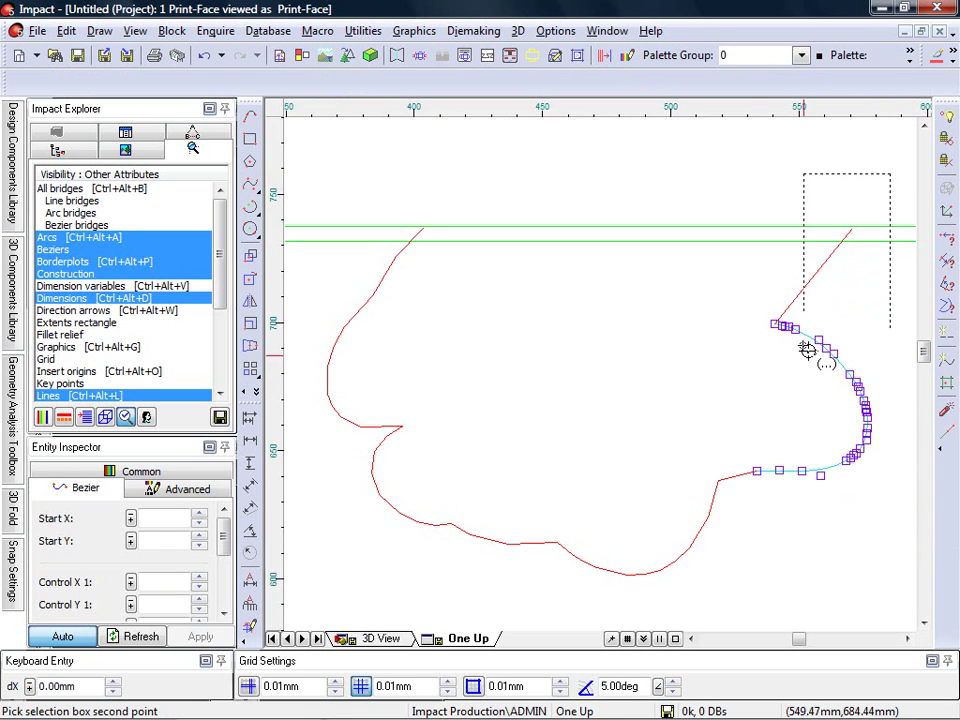
left_click(311, 584)
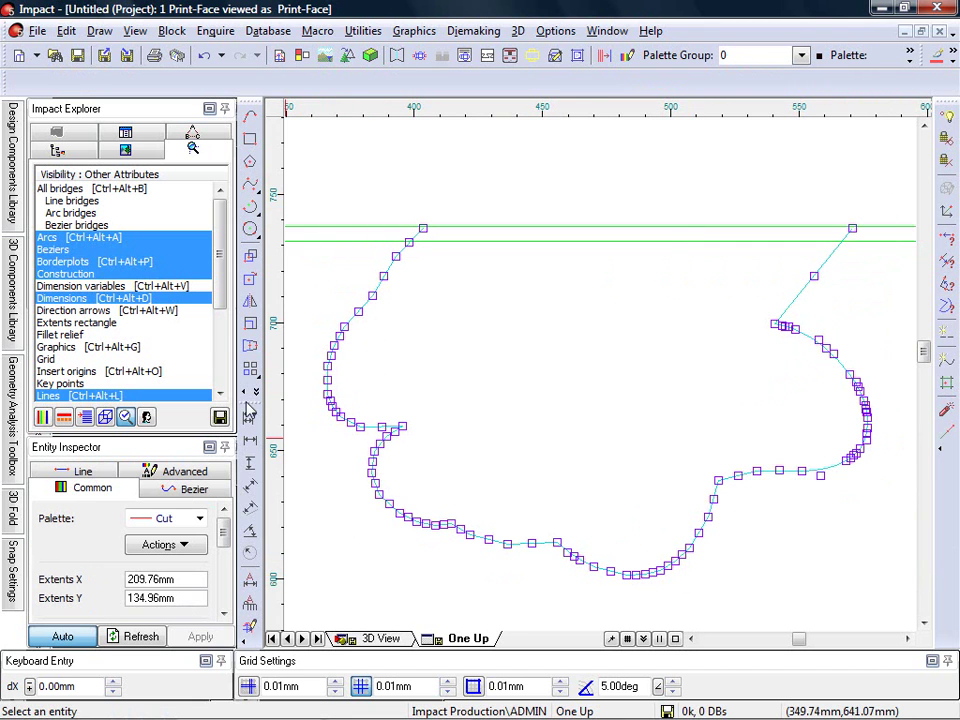
left_click(101, 32)
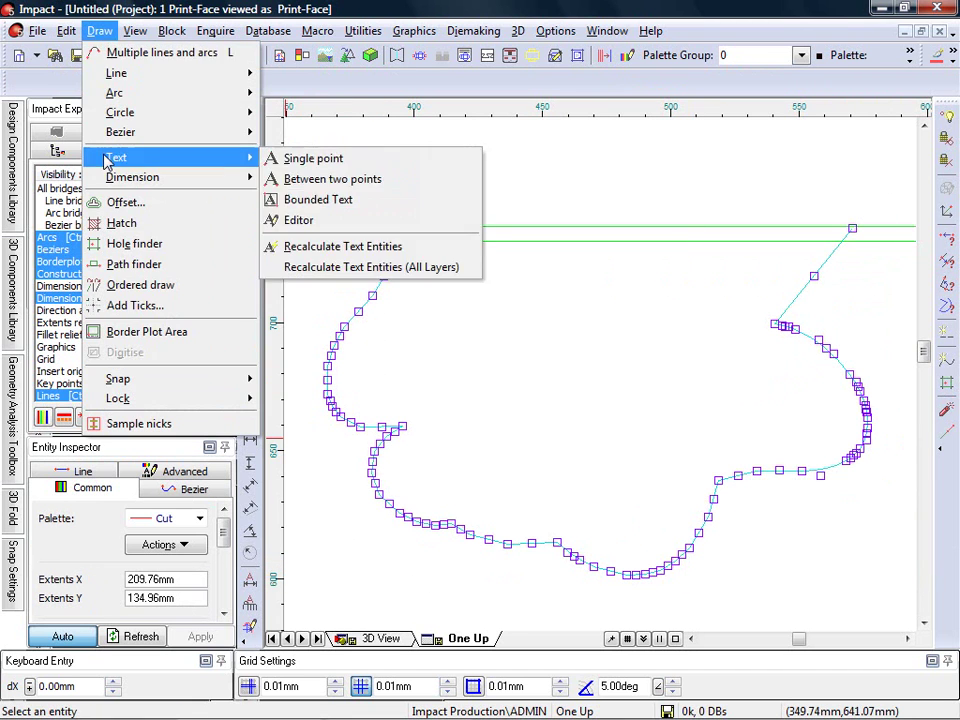
left_click(122, 202)
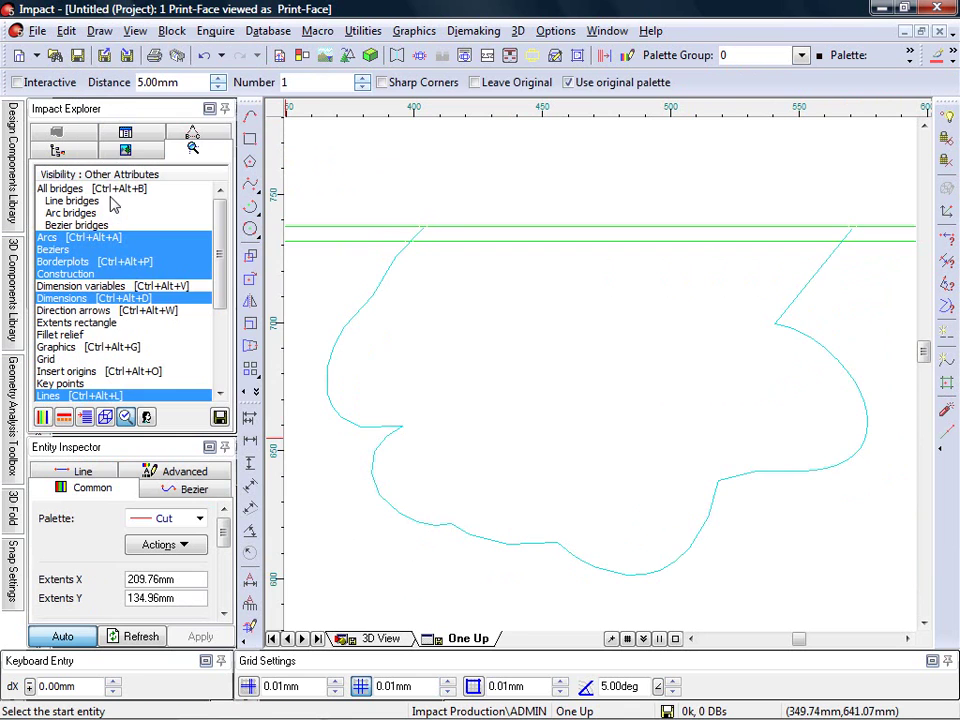
left_click(320, 354)
right_click(410, 365)
left_click(421, 374)
left_click(420, 369)
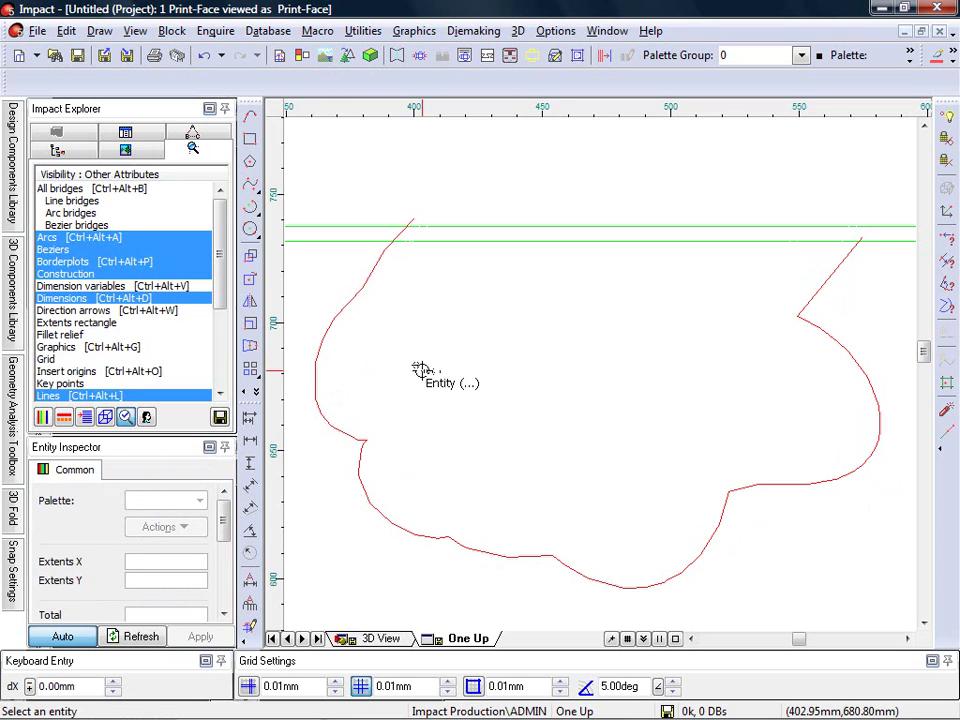
Step: Extend the ear-side end of the head outline to the upper crease with zero overrun
left_click(255, 391)
left_click(369, 432)
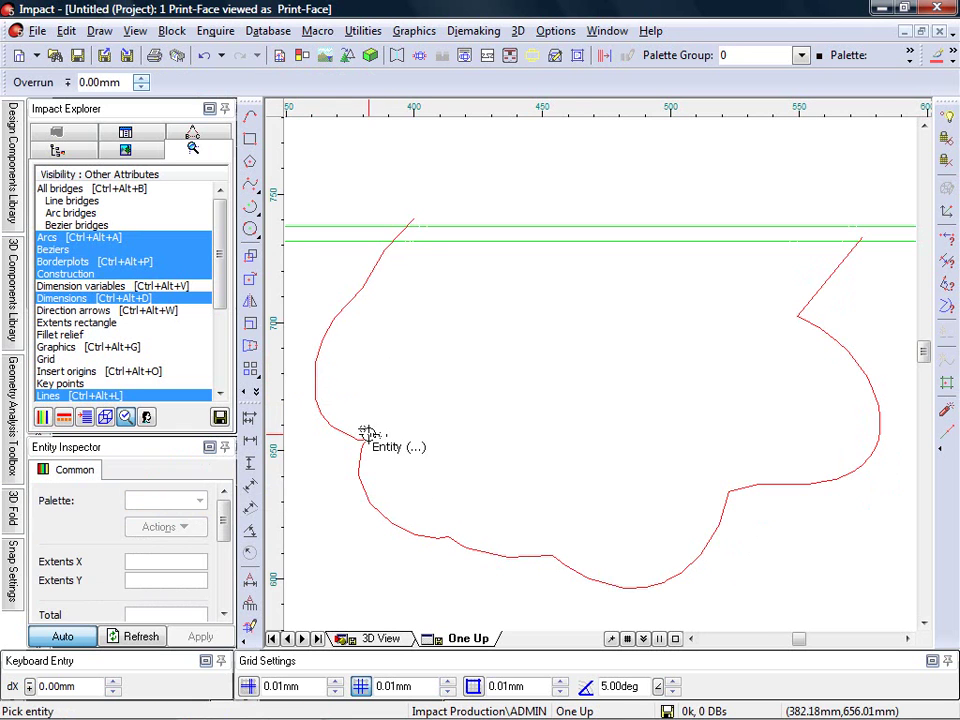
left_click(859, 240)
left_click(876, 227)
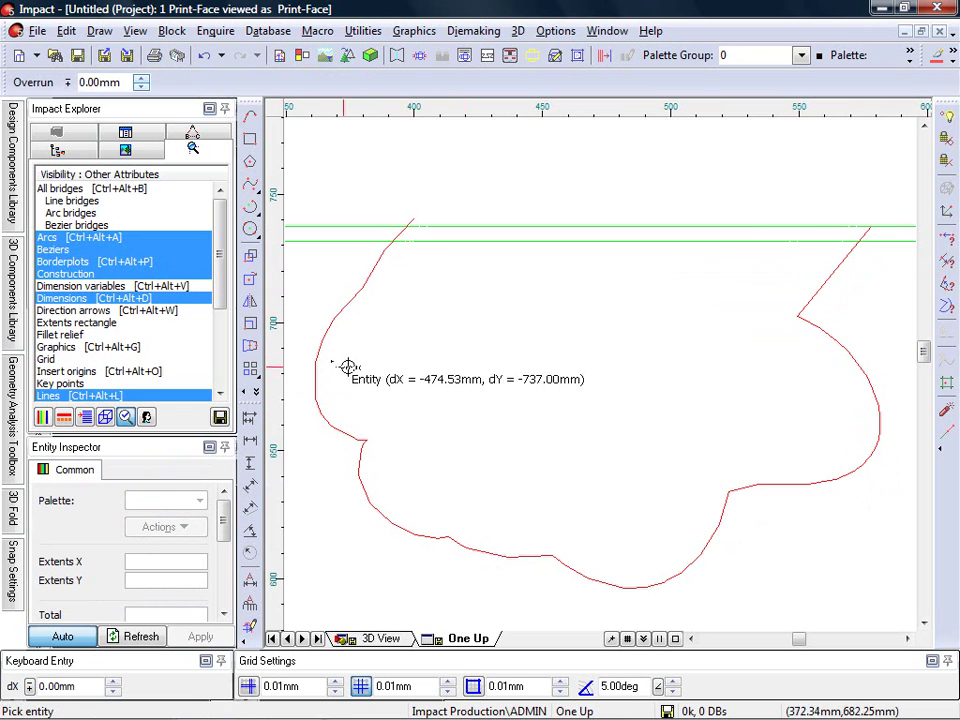
Step: Trim the arm-side end of the outline at the upper crease and remove both crease sections between the outline's ends
left_click(256, 392)
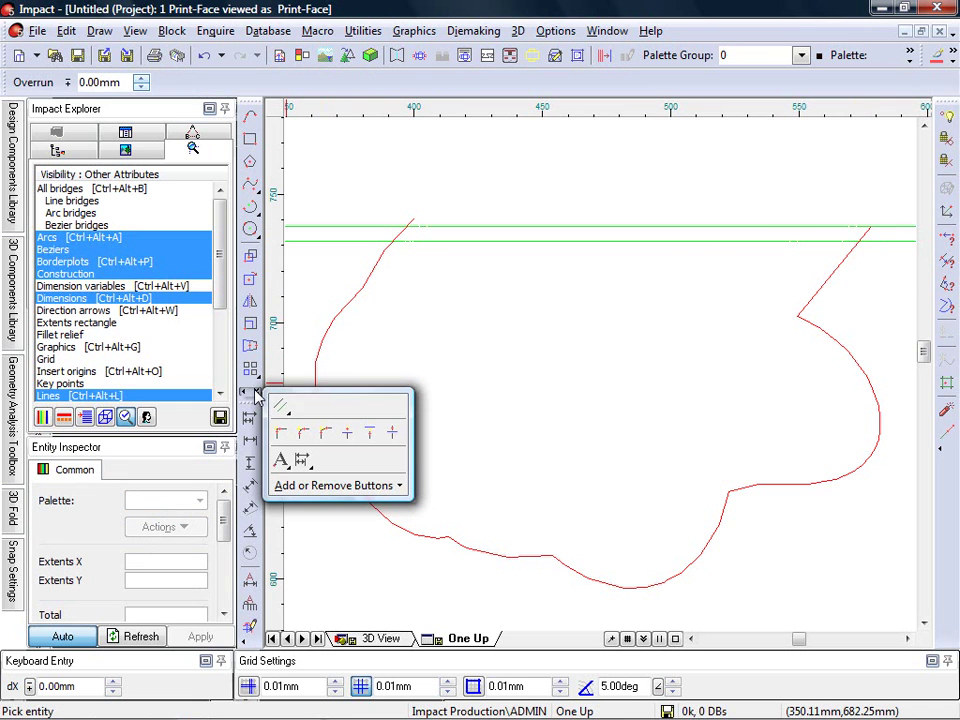
left_click(347, 432)
left_click(411, 220)
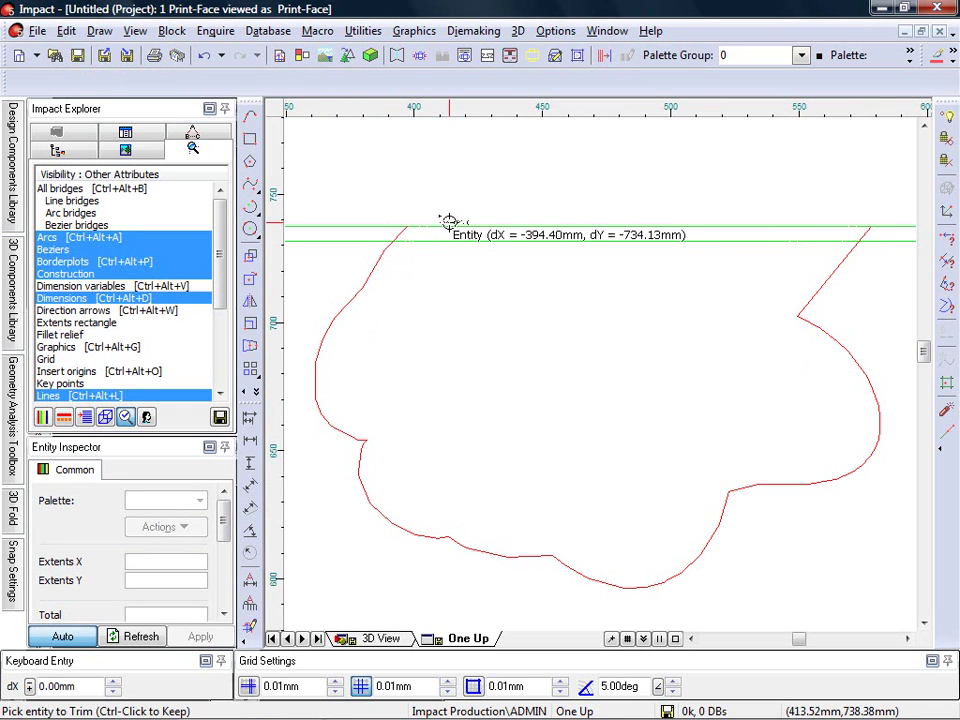
left_click(452, 228)
left_click(454, 240)
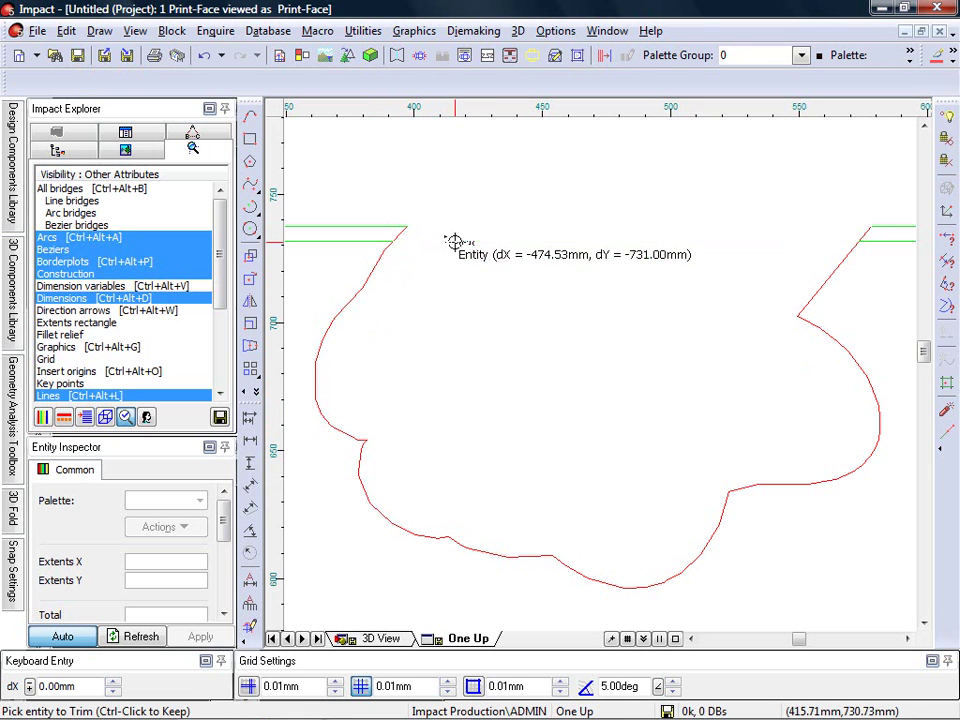
right_click(476, 187)
left_click(490, 197)
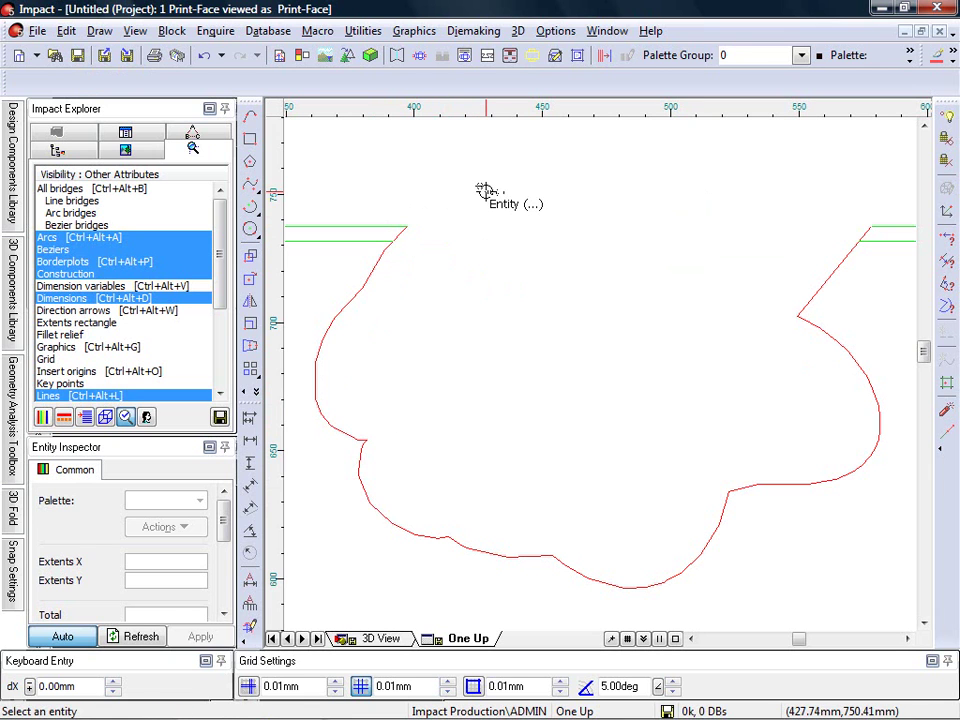
Step: Show the graphics in the drawing again and update the folded 3D model with the edited header outline
left_click(140, 349)
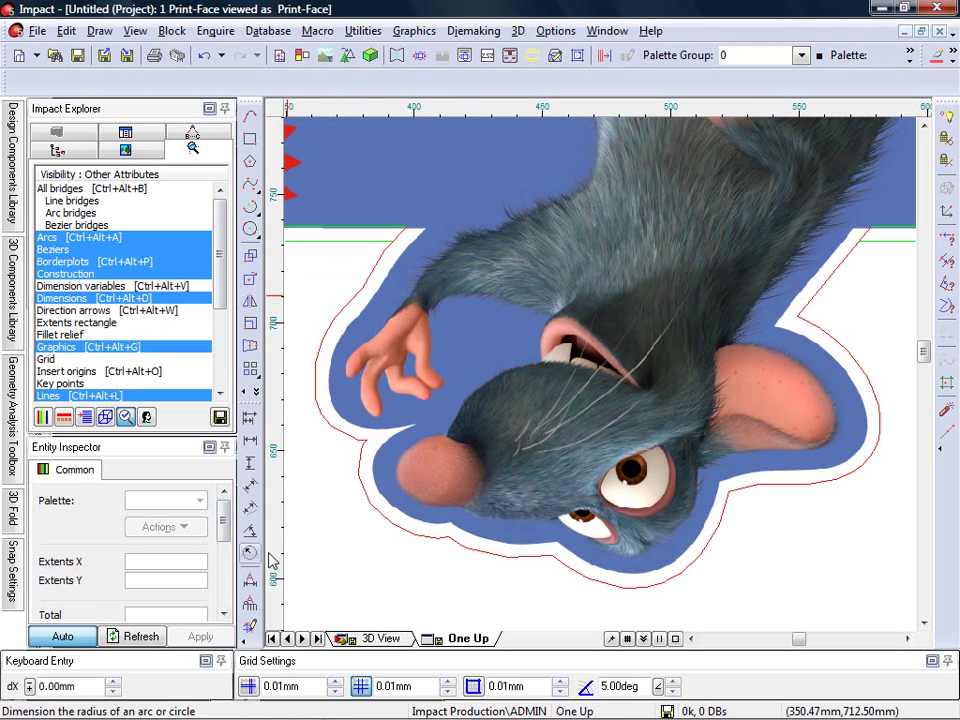
left_click(352, 638)
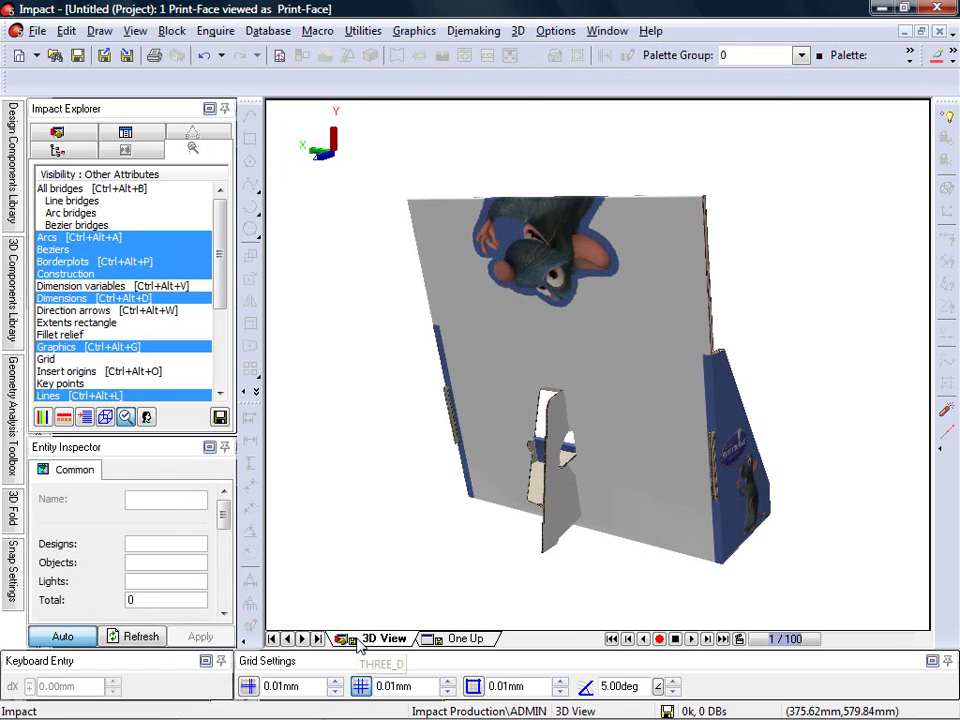
right_click(345, 567)
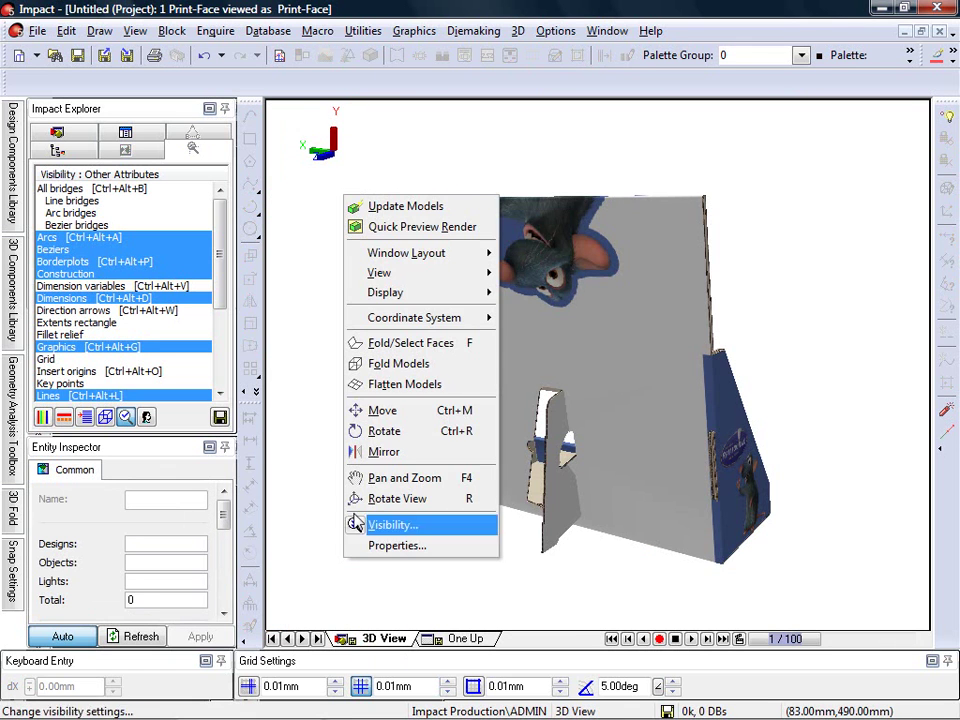
left_click(376, 207)
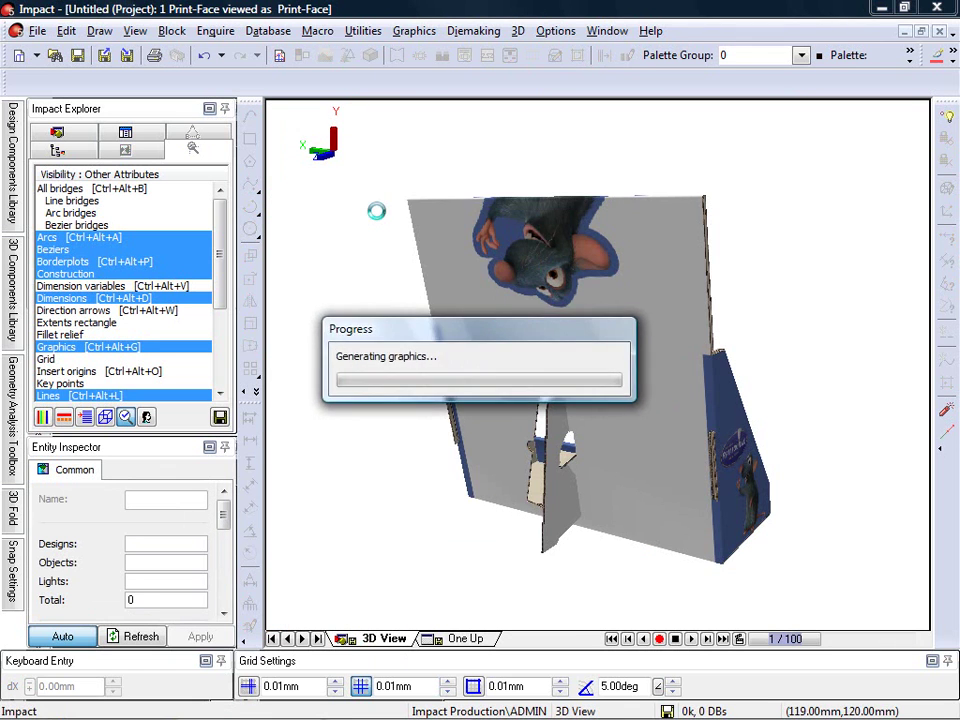